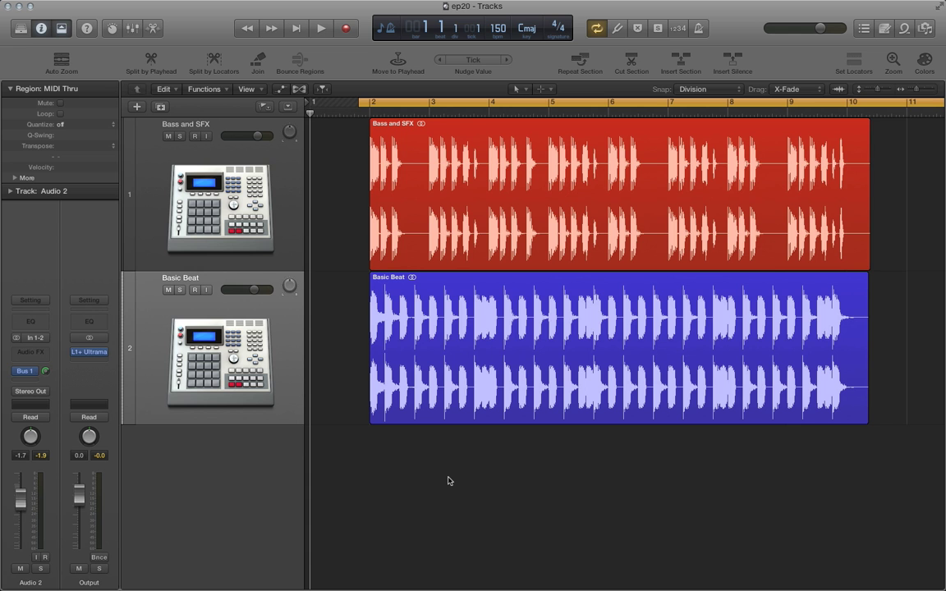
Step: Play the project, then stop and return the playhead to the start
{"action": "key", "text": "space"}
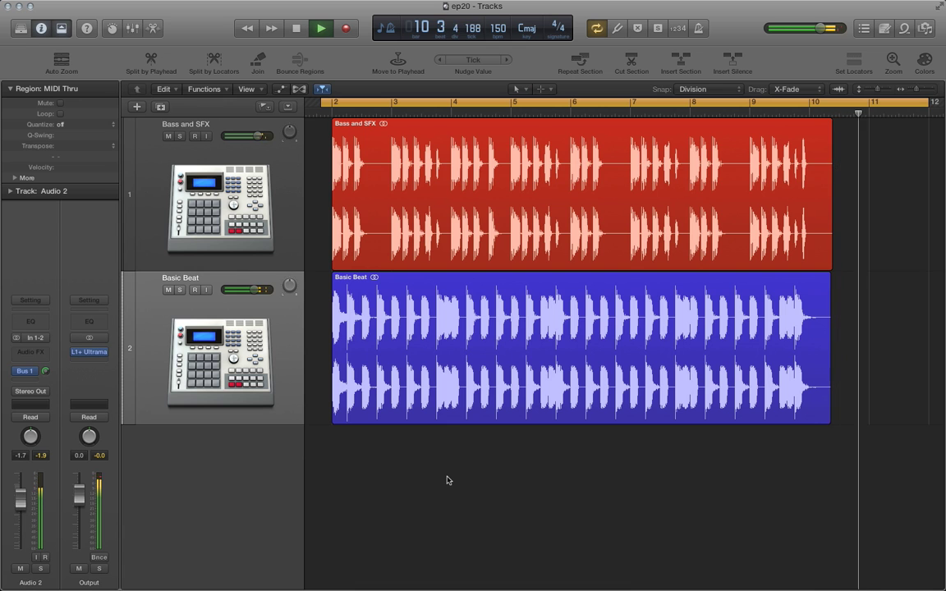
{"action": "key", "text": "space"}
{"action": "key", "text": "Return"}
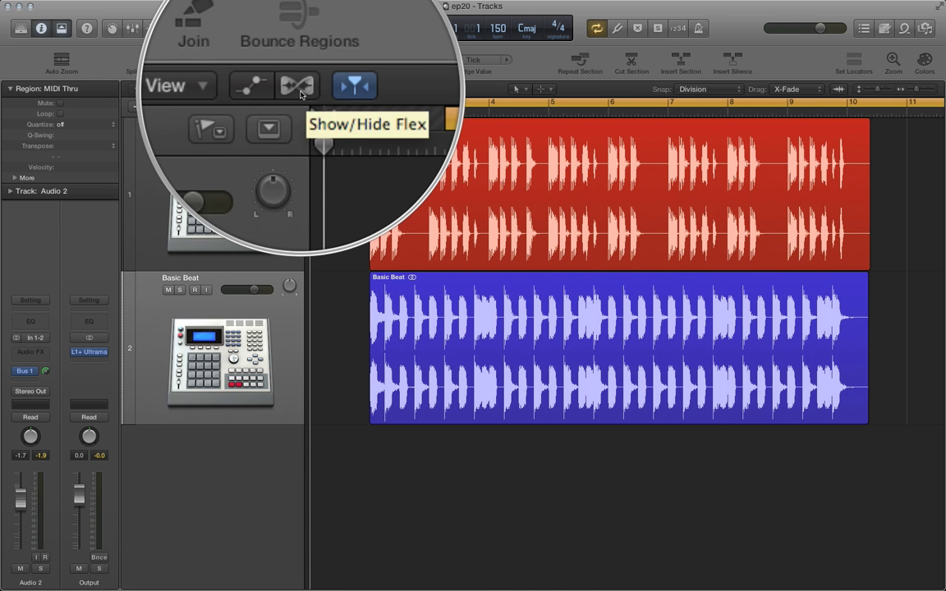
Step: Show flex controls, enlarge the tracks, and enable flex on Bass and SFX and Basic Beat
{"action": "left_click", "coordinate": [300, 90]}
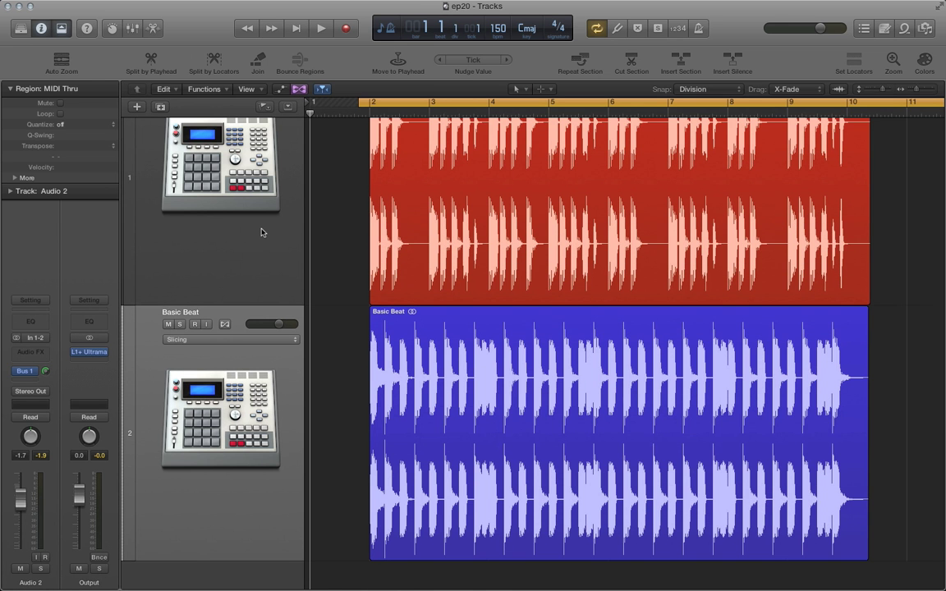
{"action": "key", "text": "super+Down"}
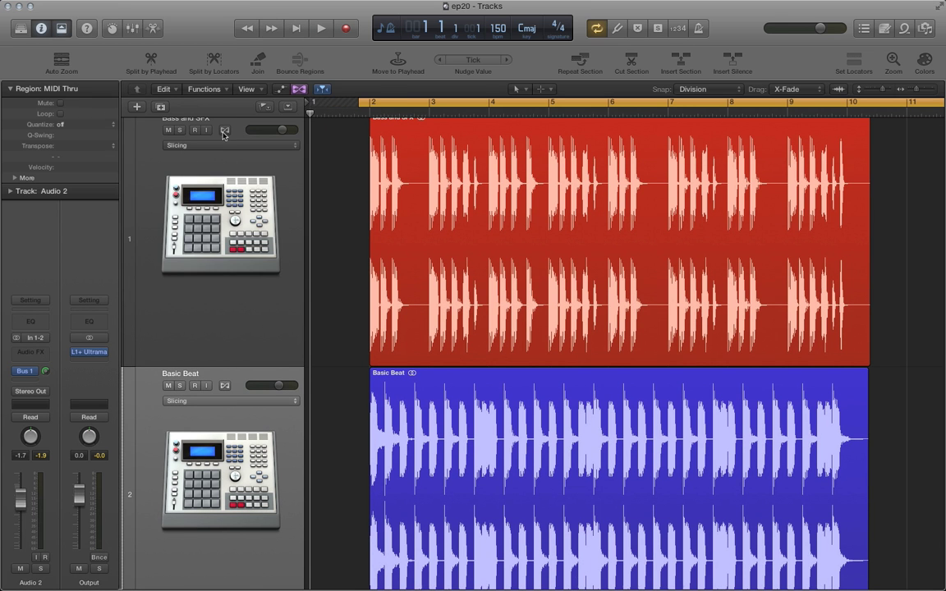
{"action": "left_click", "coordinate": [225, 130]}
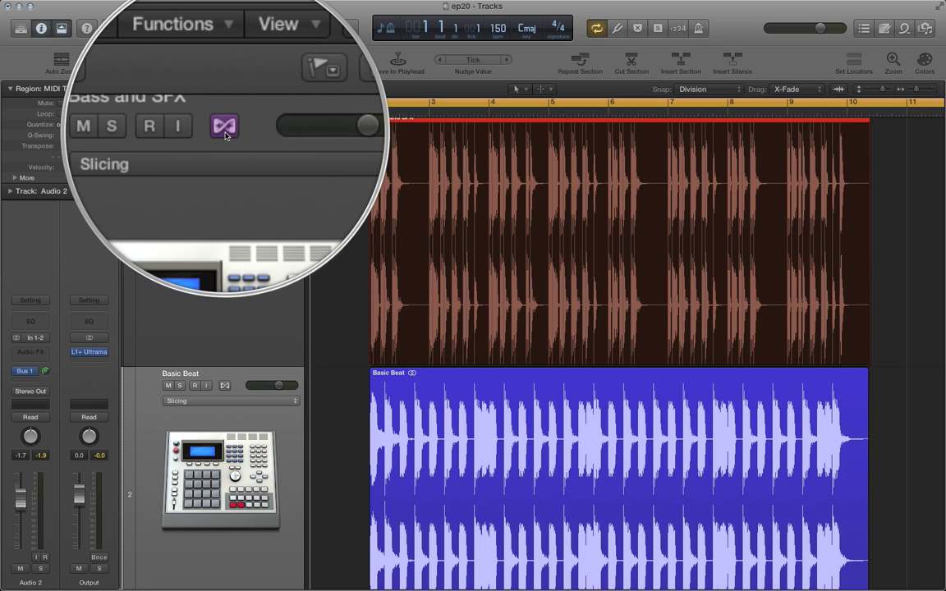
{"action": "left_click", "coordinate": [224, 386]}
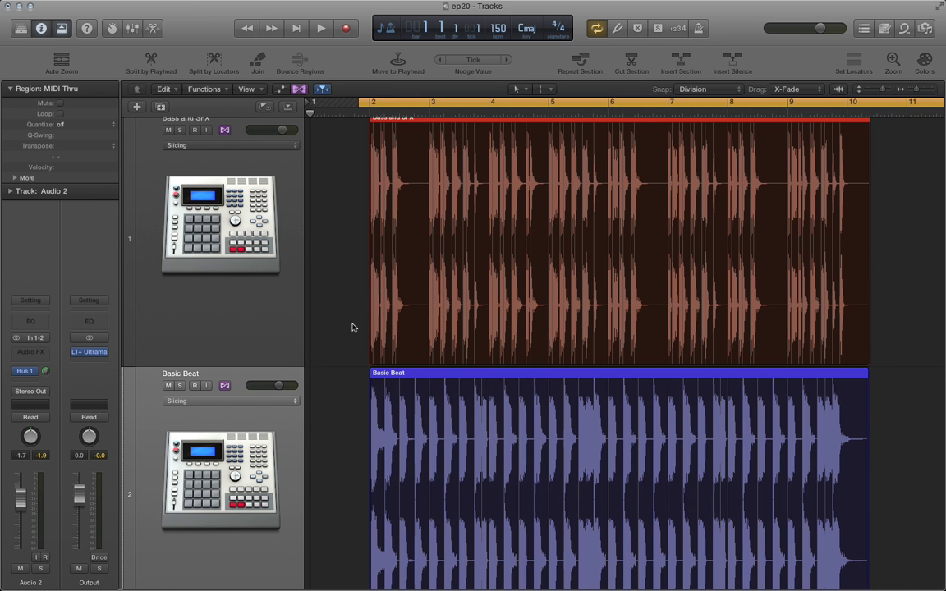
Step: Zoom into the opening bars, solo Basic Beat, and shrink the Bass and SFX track
{"action": "key", "text": "super+Right"}
{"action": "key", "text": "super+Right"}
{"action": "key", "text": "super+Right"}
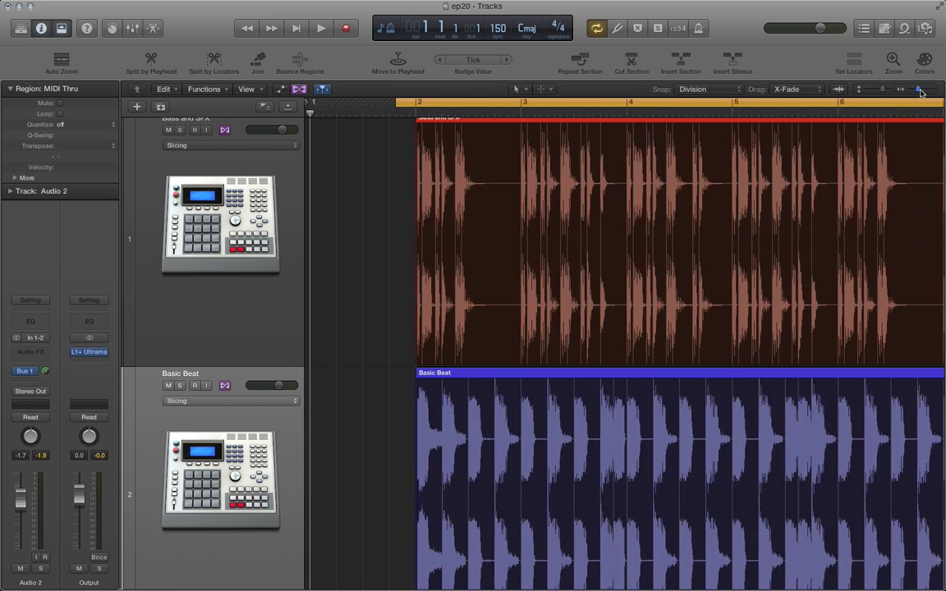
{"action": "scroll", "coordinate": [406, 349], "scroll_direction": "right", "scroll_amount": 3}
{"action": "scroll", "coordinate": [667, 340], "scroll_direction": "down", "scroll_amount": 3}
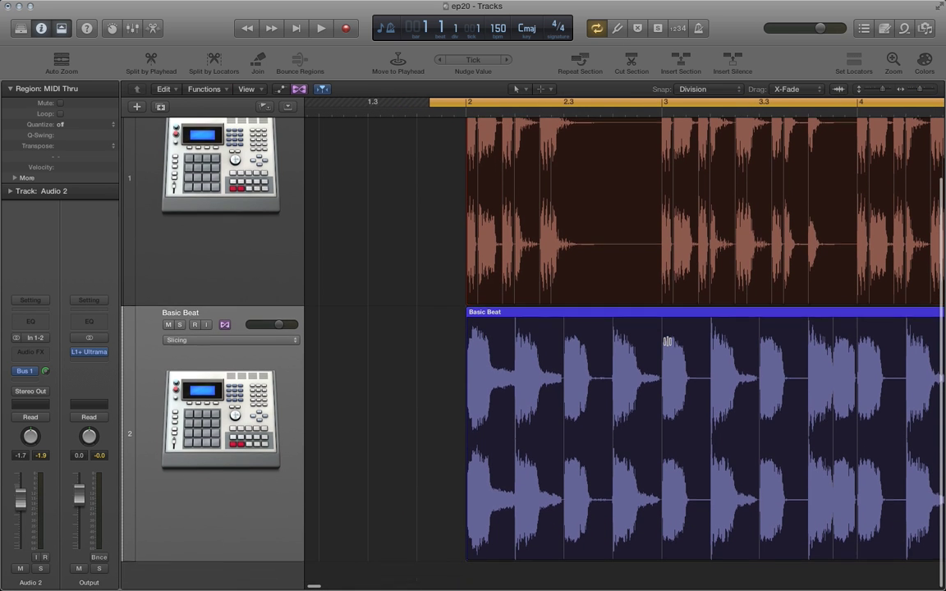
{"action": "left_click", "coordinate": [180, 324]}
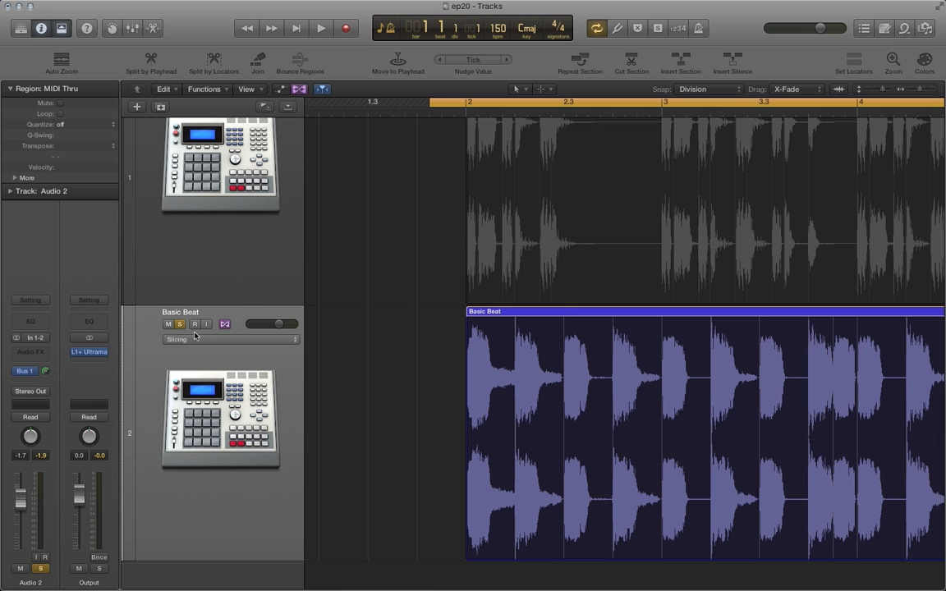
{"action": "scroll", "coordinate": [535, 375], "scroll_direction": "down", "scroll_amount": 1}
{"action": "scroll", "coordinate": [536, 375], "scroll_direction": "down", "scroll_amount": 1}
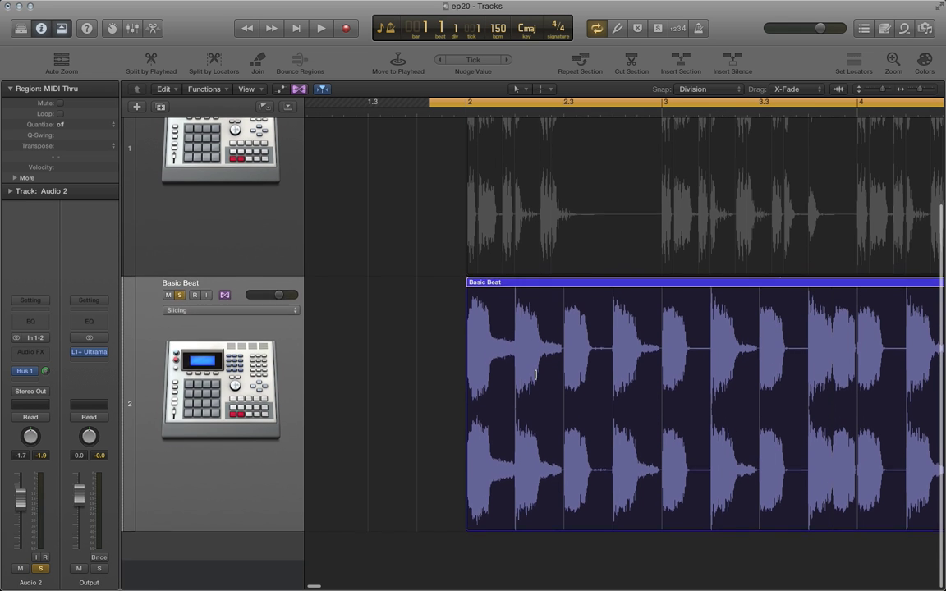
{"action": "scroll", "coordinate": [657, 472], "scroll_direction": "up", "scroll_amount": 2}
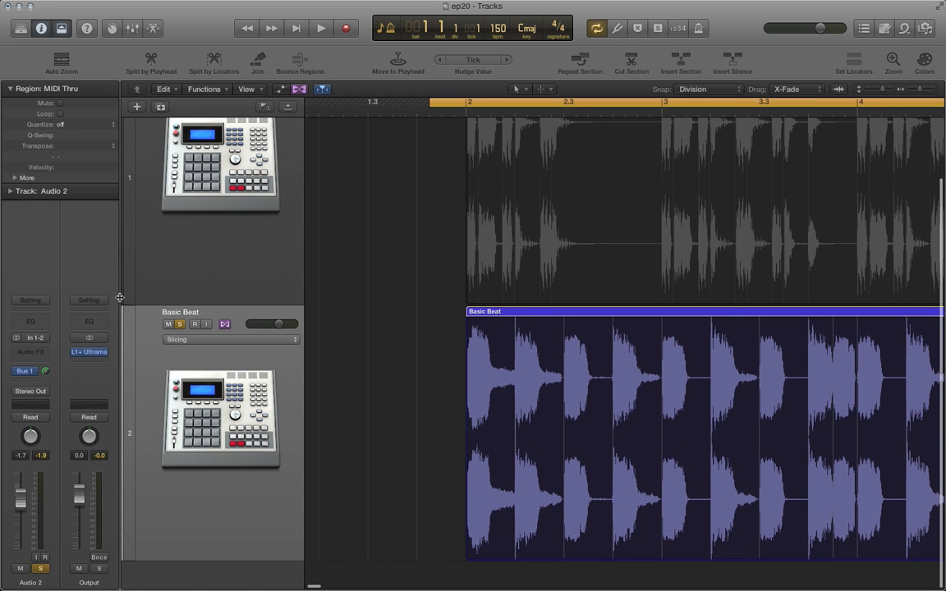
{"action": "left_click_drag", "start_coordinate": [131, 267], "coordinate": [132, 209]}
Step: Audition the soloed Basic Beat and scroll to its region
{"action": "scroll", "coordinate": [816, 335], "scroll_direction": "right", "scroll_amount": 2}
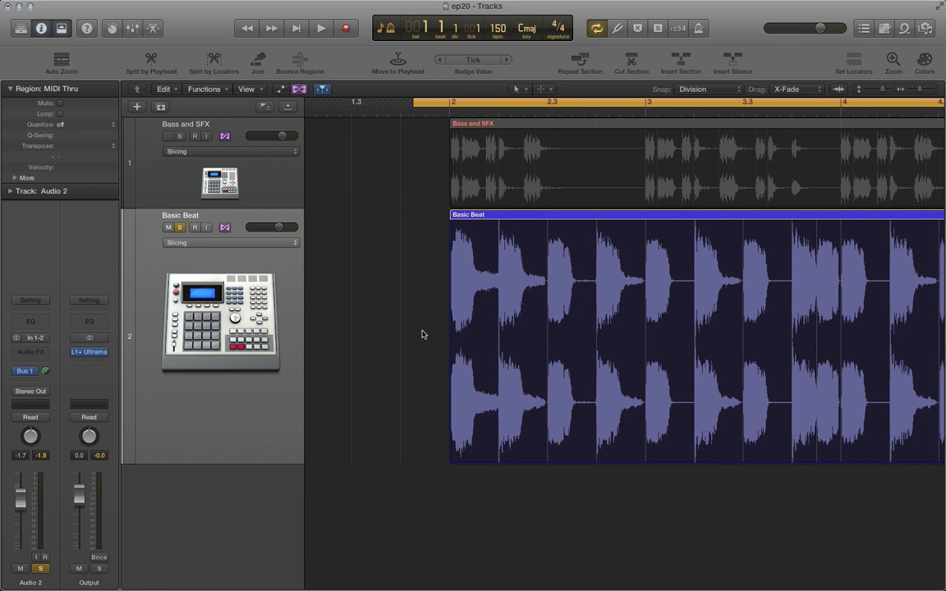
{"action": "key", "text": "space"}
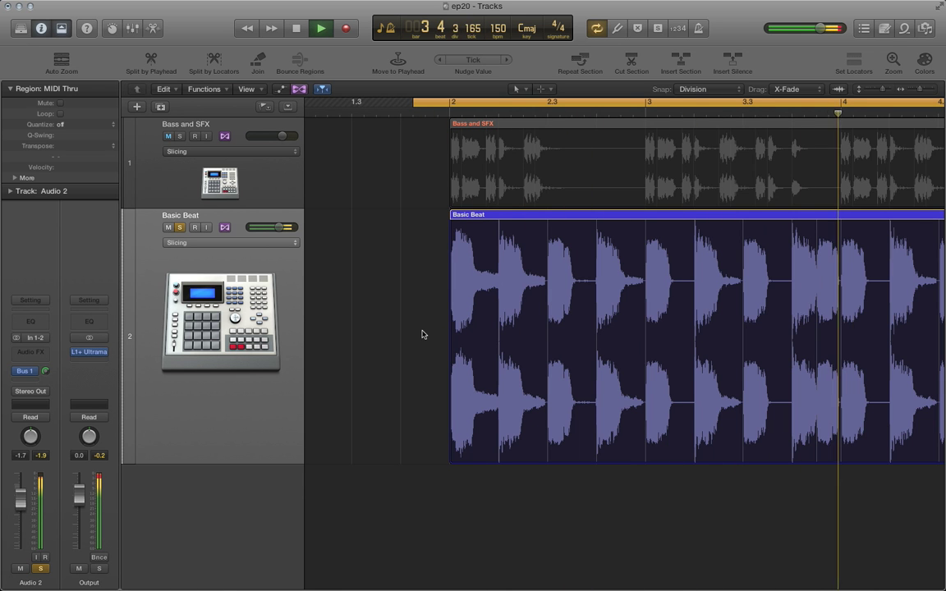
{"action": "key", "text": "space"}
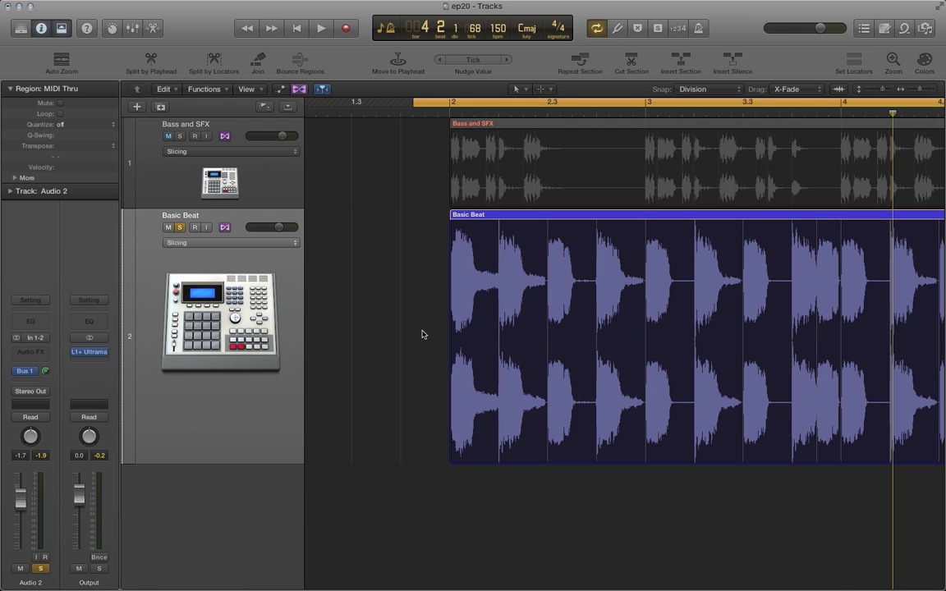
{"action": "scroll", "coordinate": [423, 335], "scroll_direction": "right", "scroll_amount": 1}
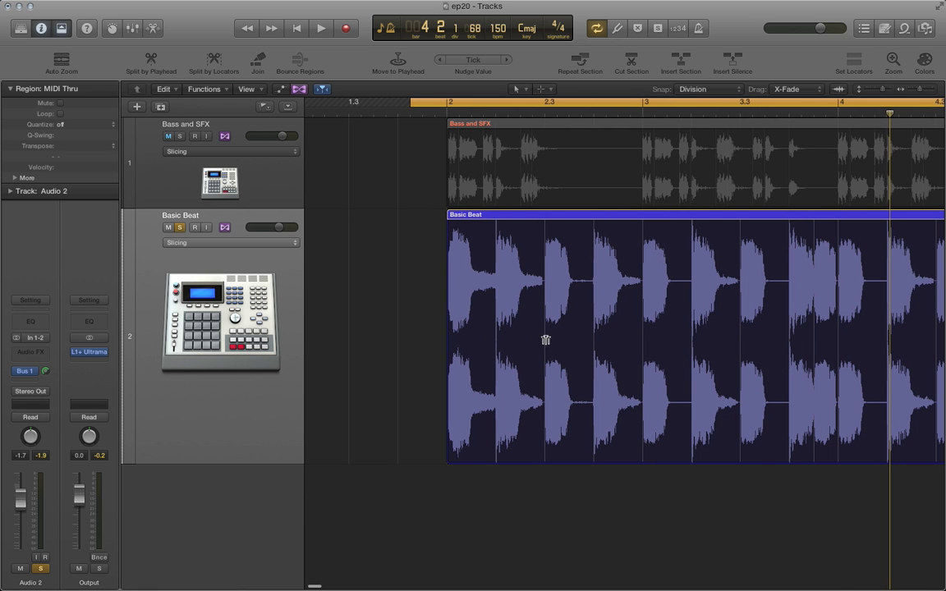
{"action": "left_click", "coordinate": [543, 237]}
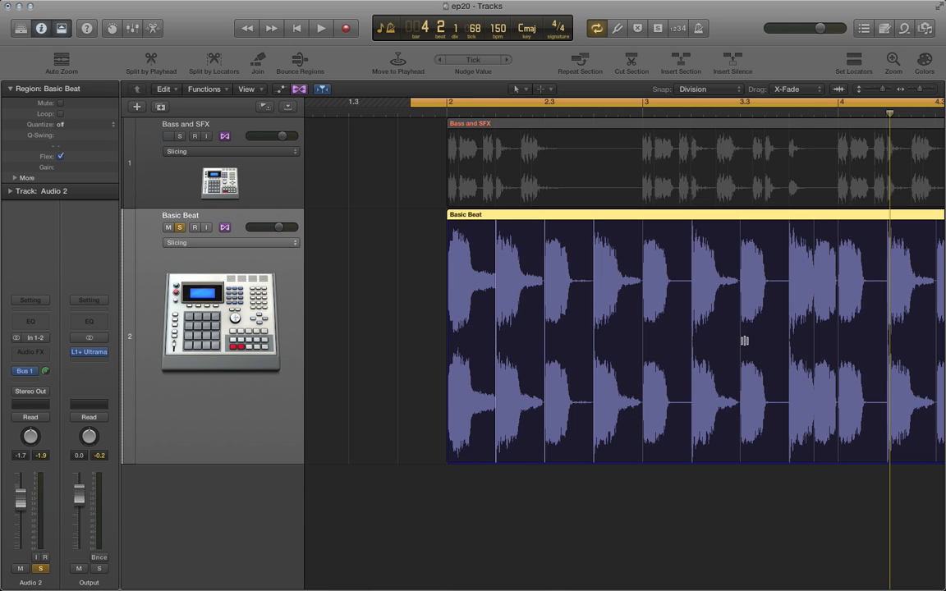
{"action": "left_click", "coordinate": [661, 559]}
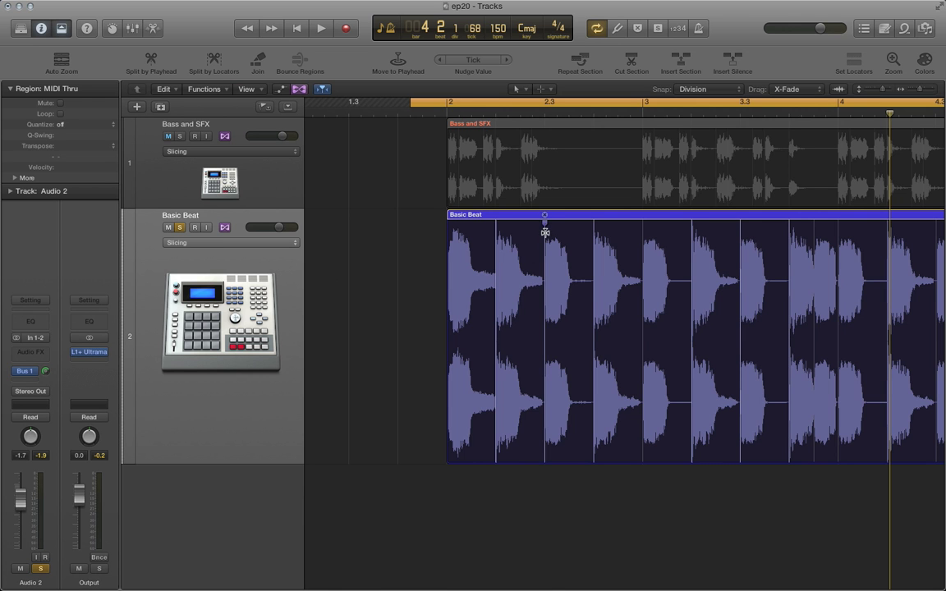
Step: Drag two Basic Beat flex markers slightly earlier and play back the result
{"action": "left_click_drag", "start_coordinate": [545, 232], "coordinate": [520, 235]}
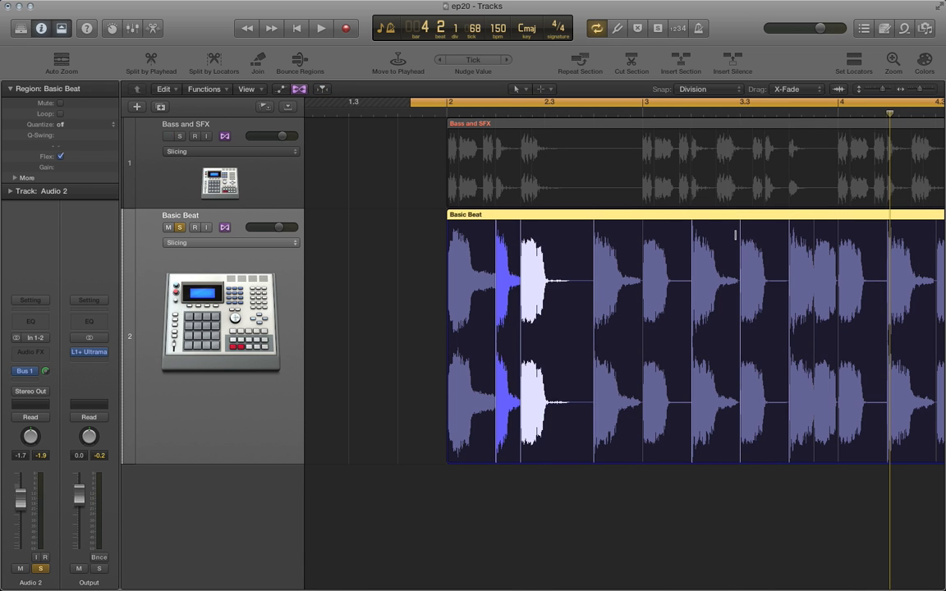
{"action": "left_click_drag", "start_coordinate": [739, 234], "coordinate": [717, 234]}
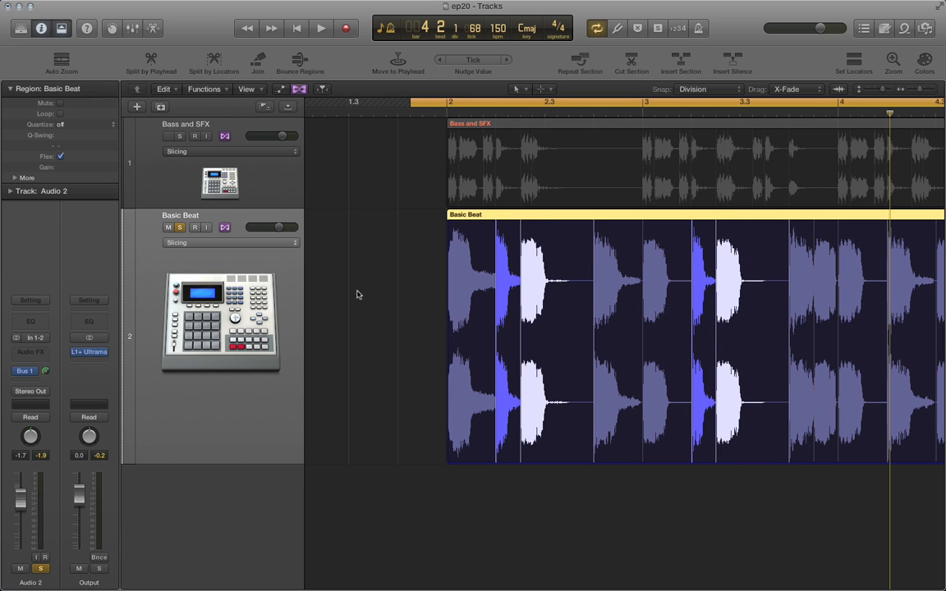
{"action": "key", "text": "space"}
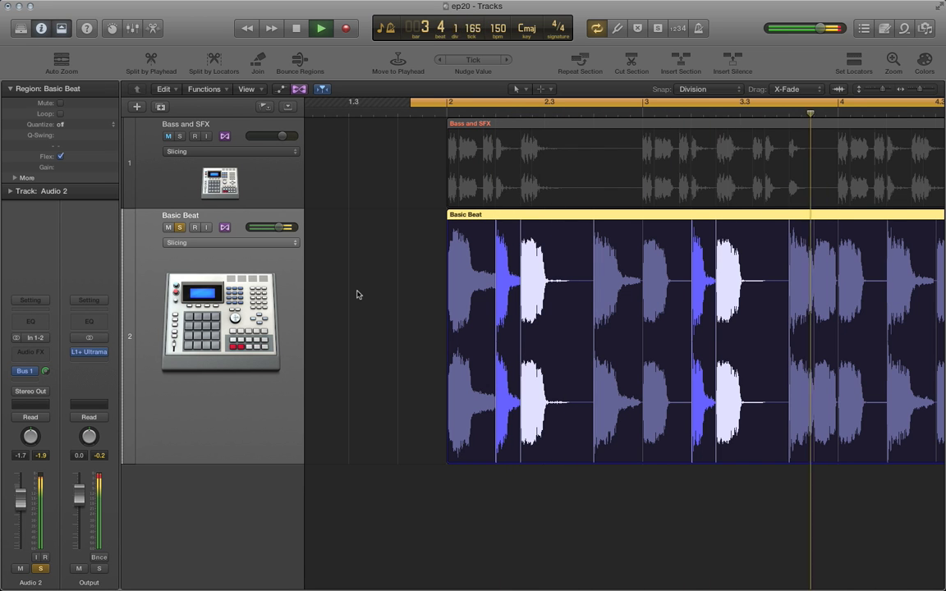
Step: Switch Basic Beat's flex mode to Flex Time - Rhythmic, audition it, and reopen the mode list
{"action": "key", "text": "space"}
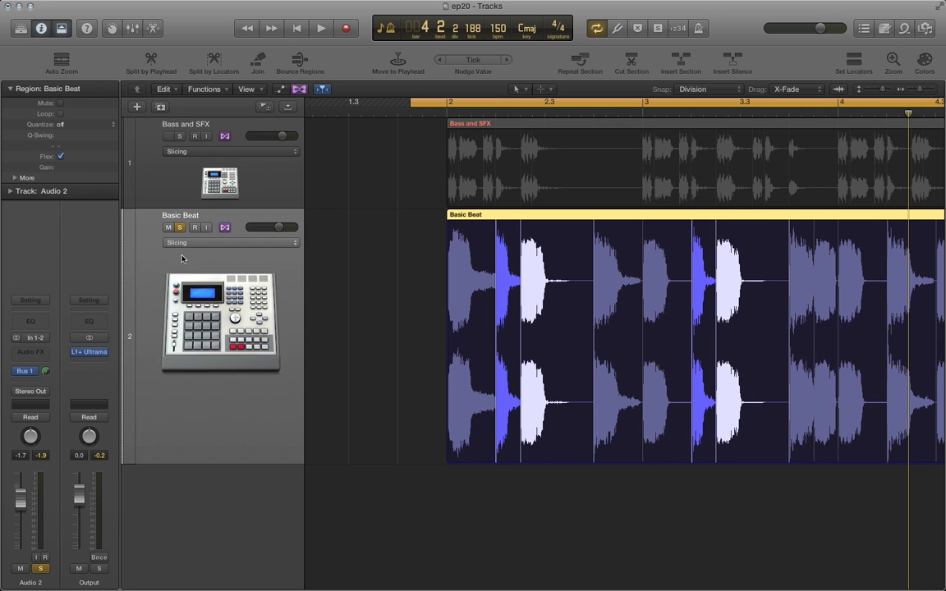
{"action": "left_click", "coordinate": [188, 242]}
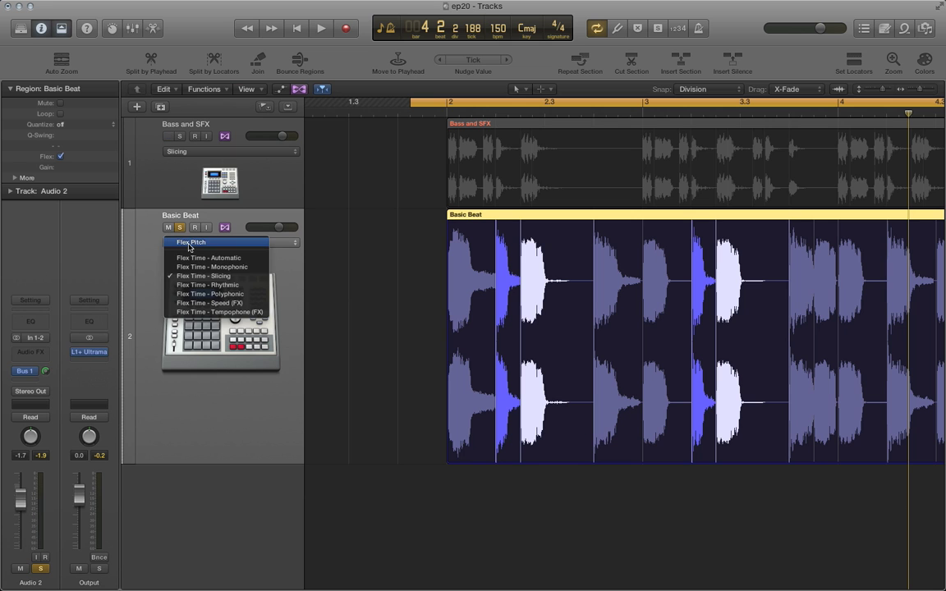
{"action": "left_click", "coordinate": [251, 285]}
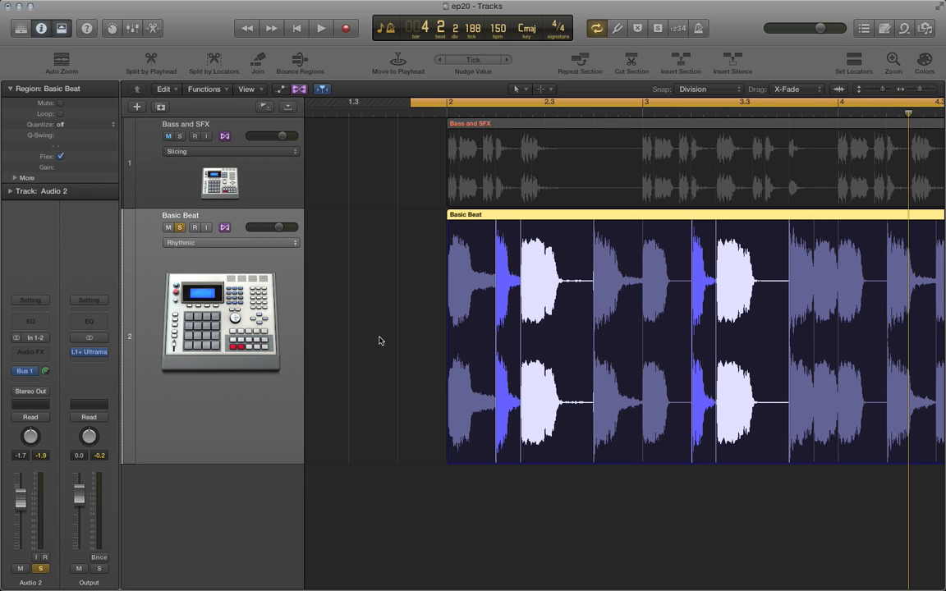
{"action": "key", "text": "space"}
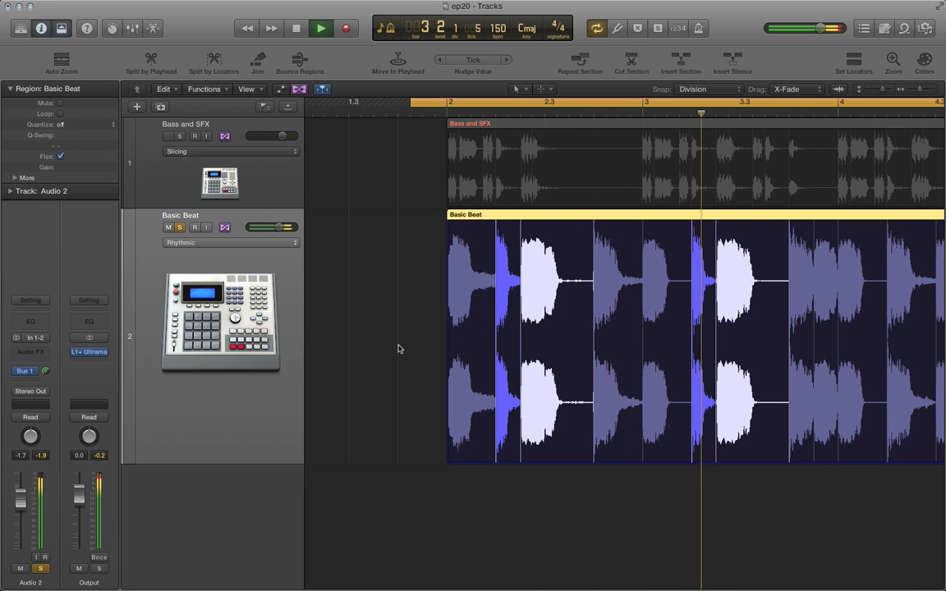
{"action": "key", "text": "space"}
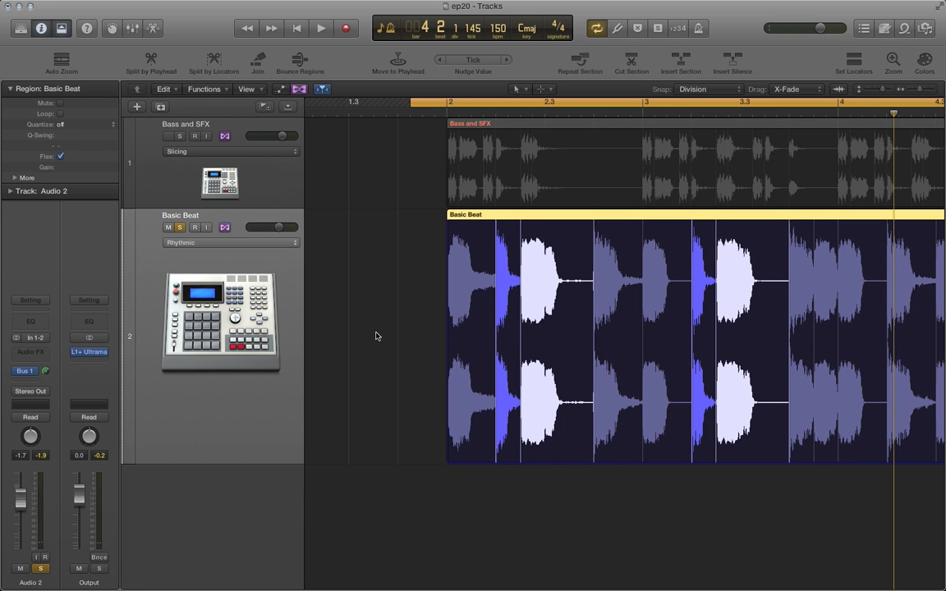
{"action": "left_click", "coordinate": [190, 244]}
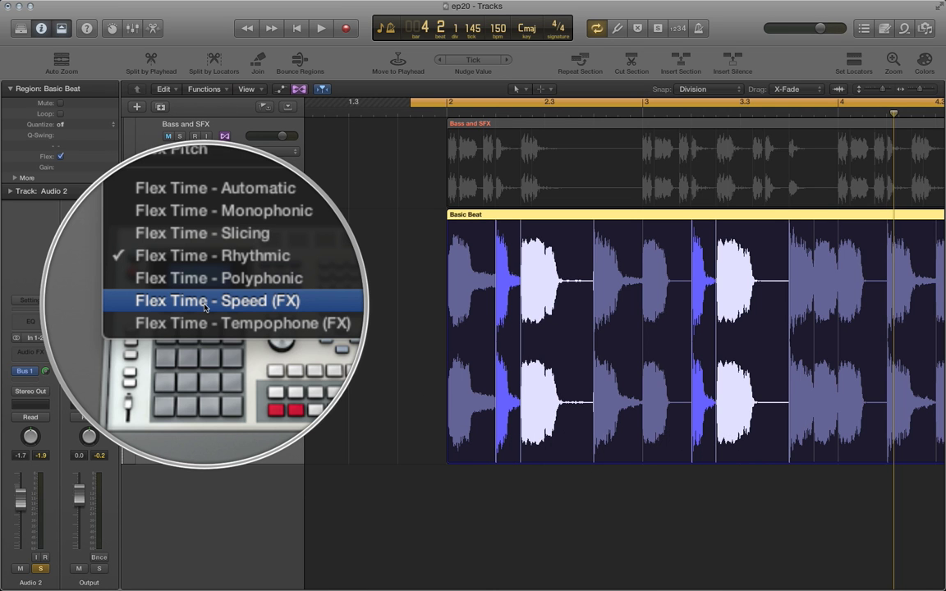
{"action": "left_click", "coordinate": [184, 273]}
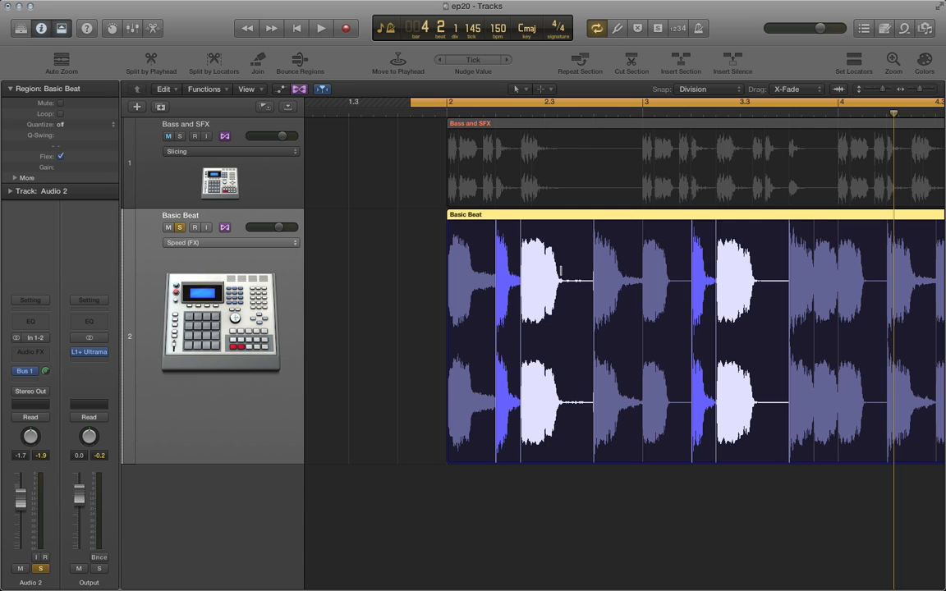
{"action": "key", "text": "space"}
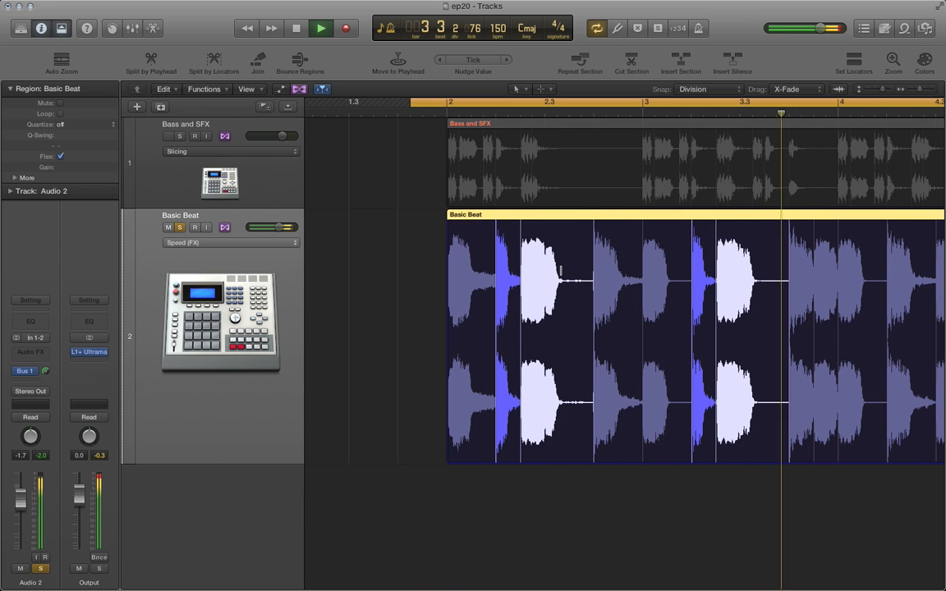
{"action": "key", "text": "space"}
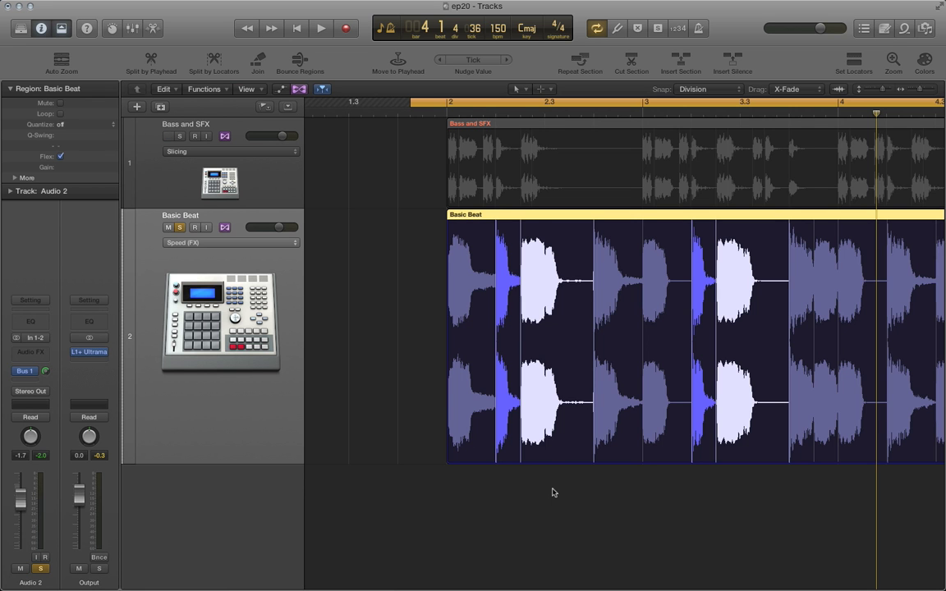
Step: Drag the Basic Beat hits near bars 2.3 and 3.3 later, then play and stop
{"action": "mouse_move", "coordinate": [520, 219]}
{"action": "left_click_drag", "start_coordinate": [531, 231], "coordinate": [581, 230]}
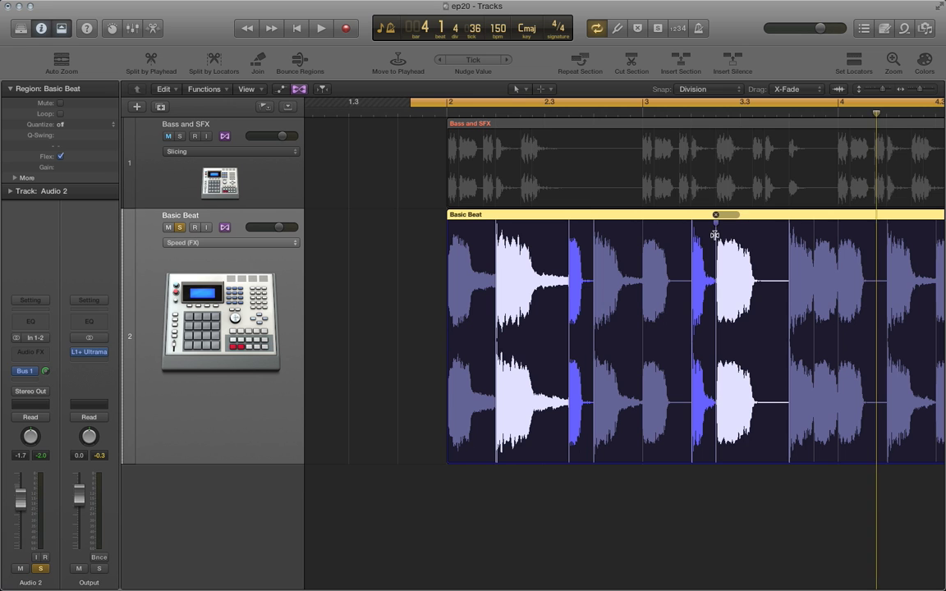
{"action": "left_click_drag", "start_coordinate": [715, 235], "coordinate": [763, 237]}
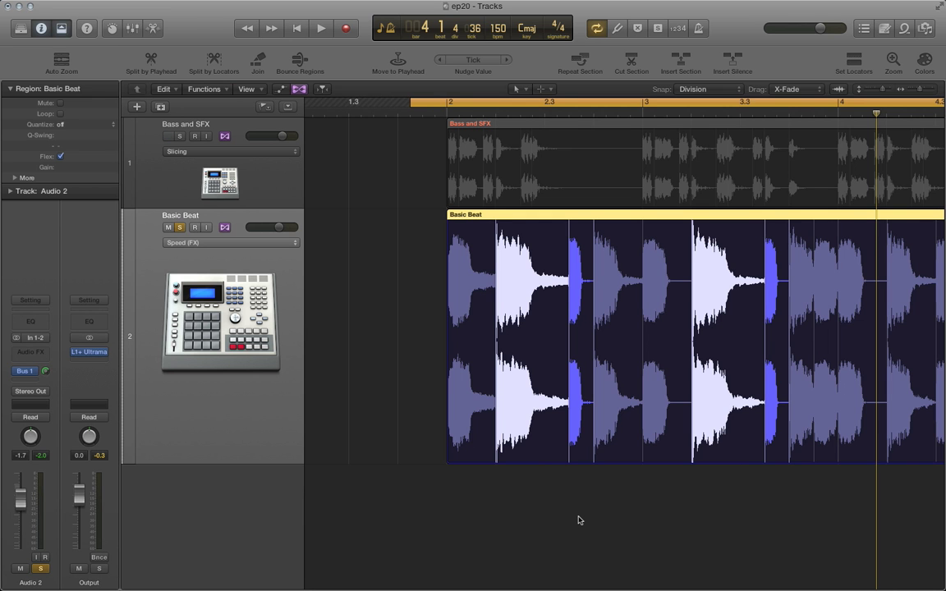
{"action": "key", "text": "space"}
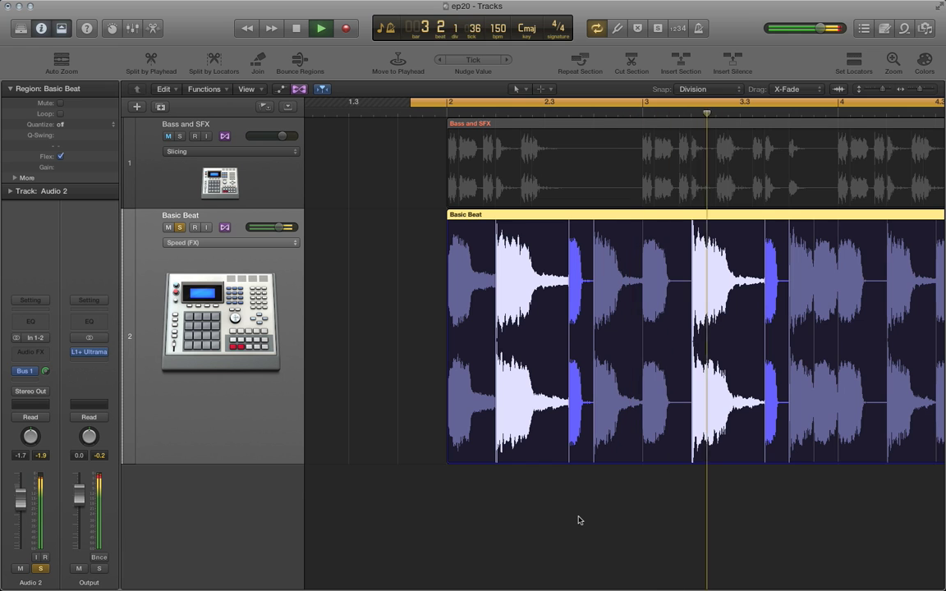
{"action": "key", "text": "space"}
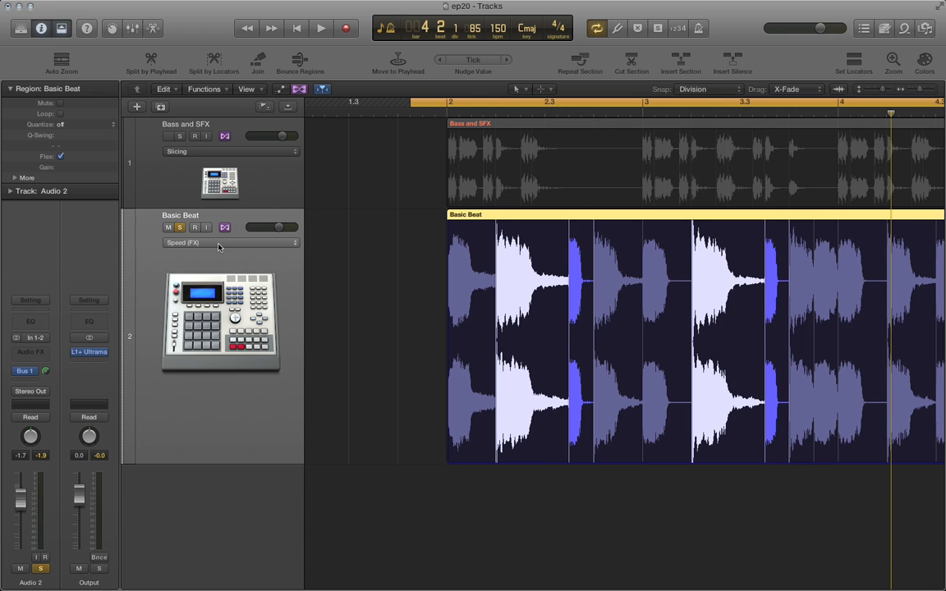
Step: Undo both stretches and set Basic Beat's flex mode to Flex Time - Tempophone (FX)
{"action": "key", "text": "ctrl+z"}
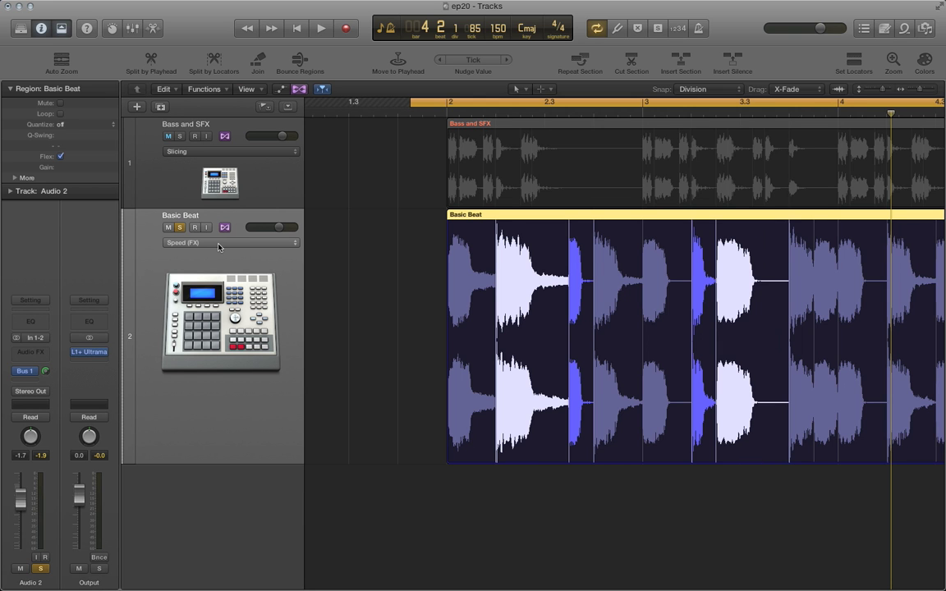
{"action": "key", "text": "ctrl+z"}
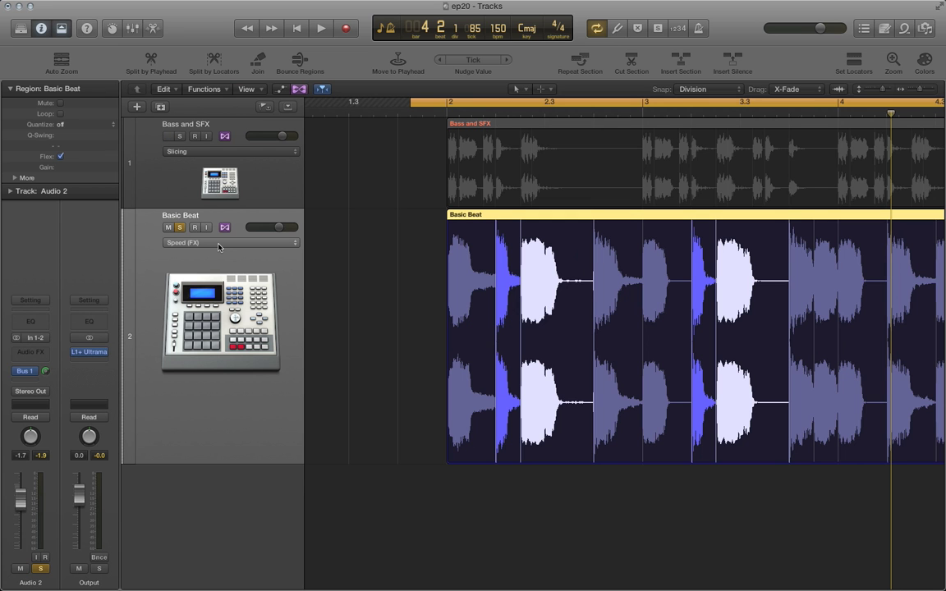
{"action": "left_click", "coordinate": [196, 243]}
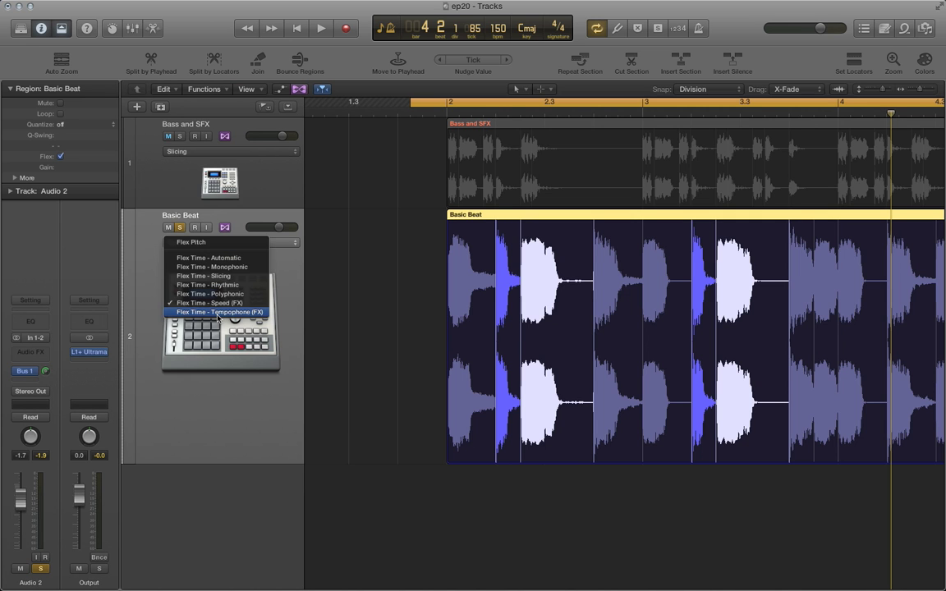
{"action": "left_click", "coordinate": [210, 327]}
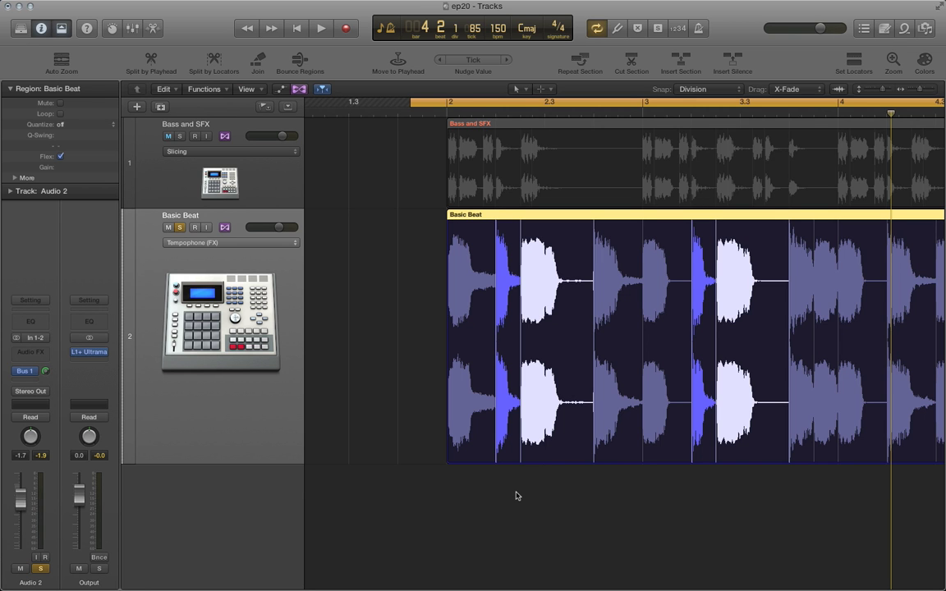
Step: Stretch two Basic Beat hits later with Tempophone, audition them, then delete the flex markers
{"action": "key", "text": "space"}
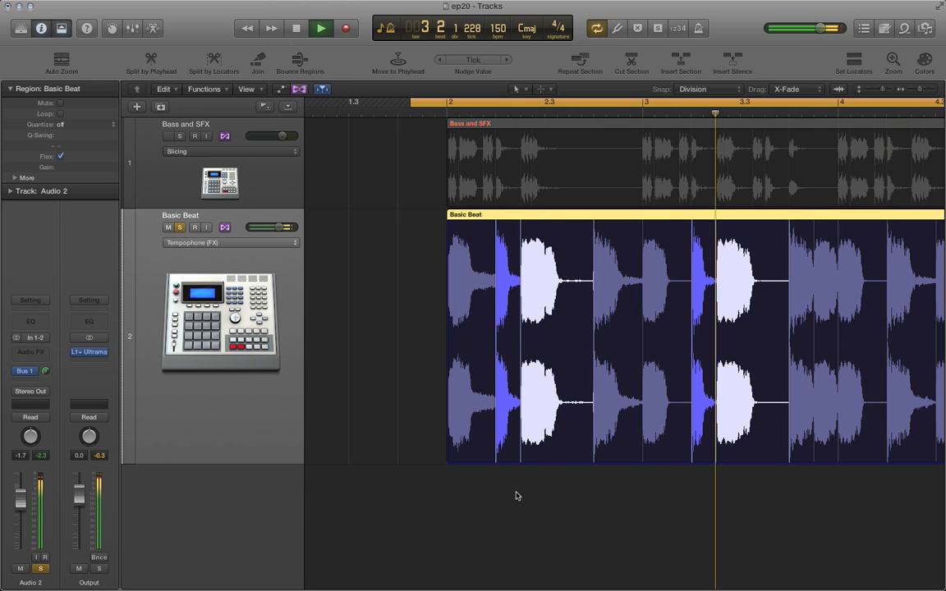
{"action": "key", "text": "space"}
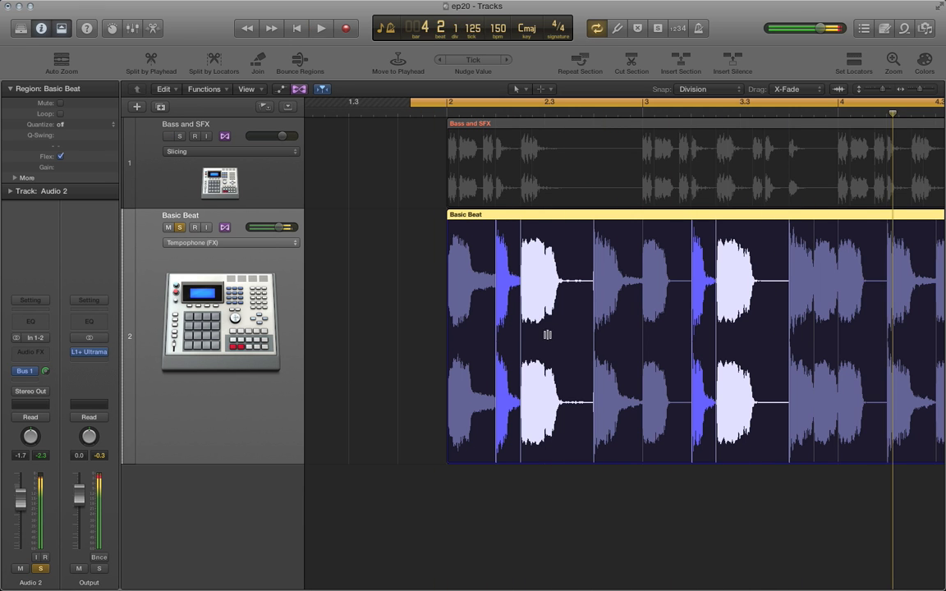
{"action": "left_click_drag", "start_coordinate": [520, 226], "coordinate": [565, 229]}
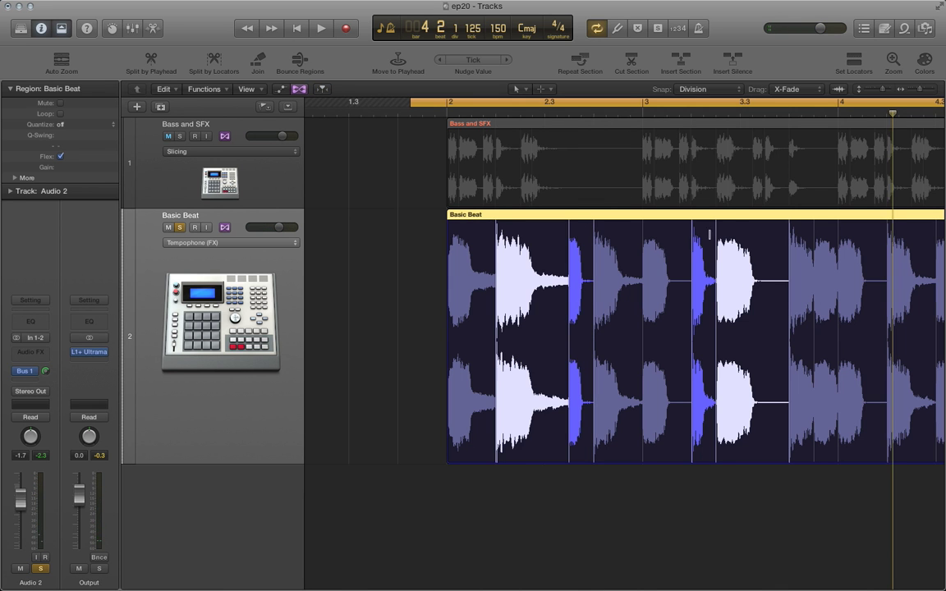
{"action": "left_click_drag", "start_coordinate": [724, 228], "coordinate": [768, 235]}
{"action": "key", "text": "space"}
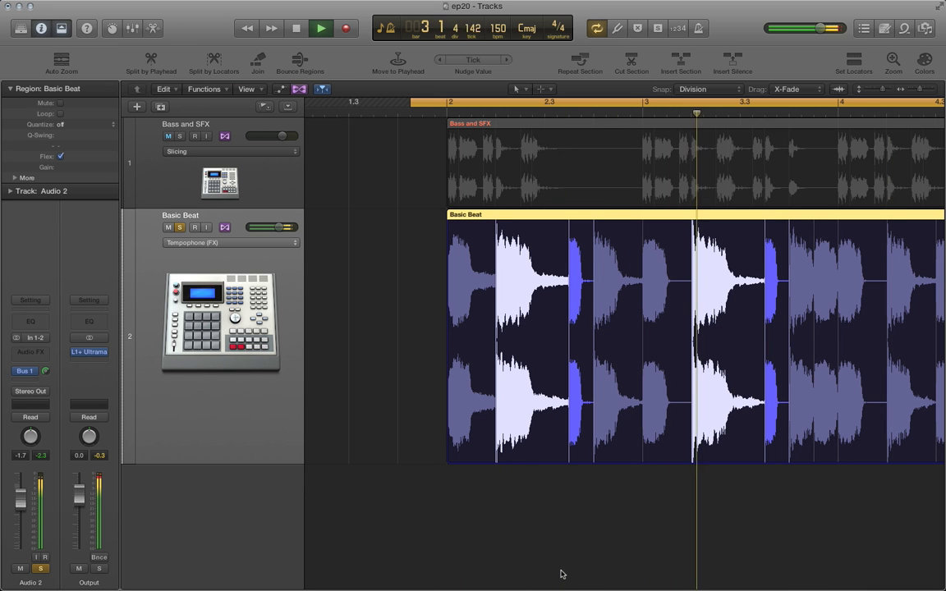
{"action": "key", "text": "space"}
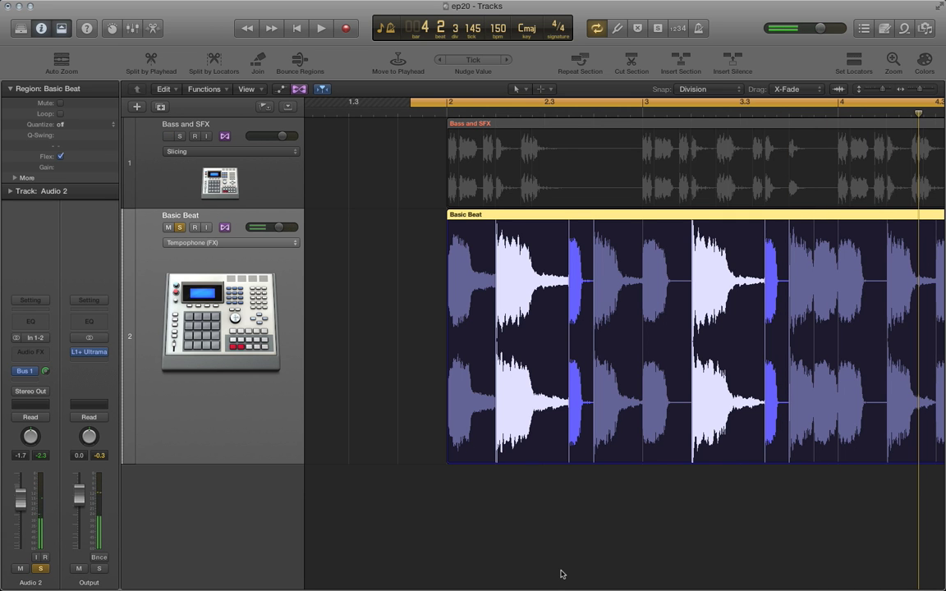
{"action": "key", "text": "ctrl+m"}
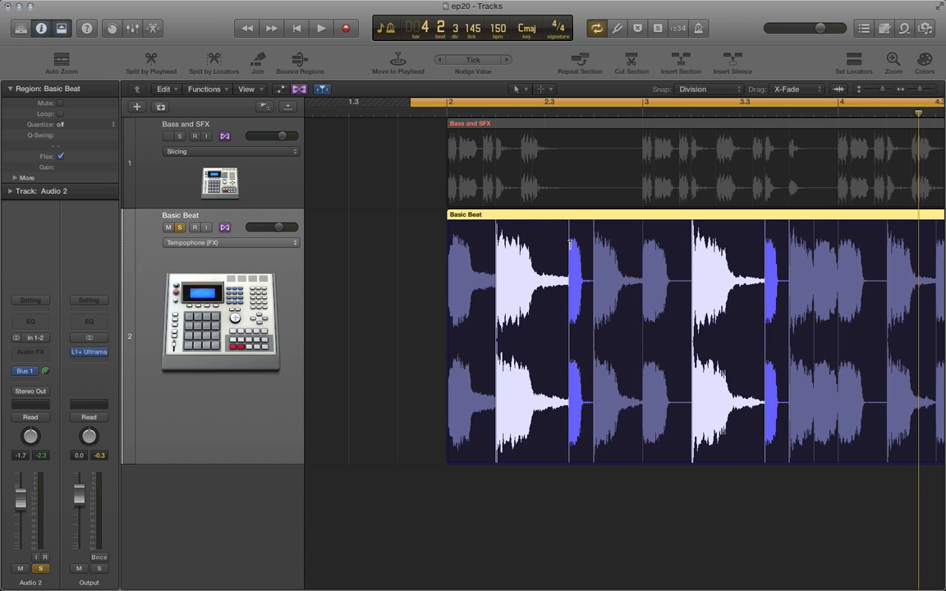
{"action": "double_click", "coordinate": [765, 243]}
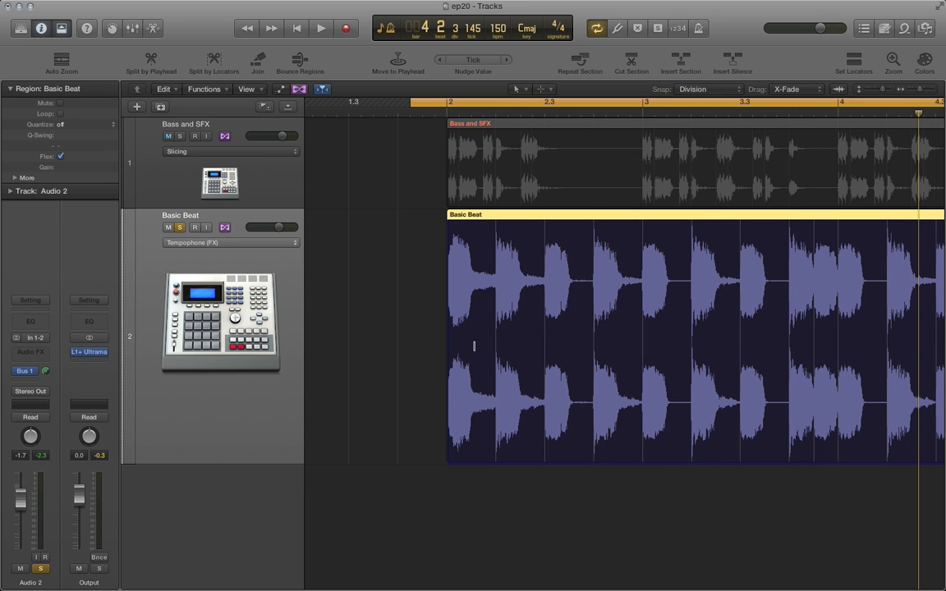
Step: Turn off flex editing on the Basic Beat track and mute it
{"action": "left_click", "coordinate": [201, 243]}
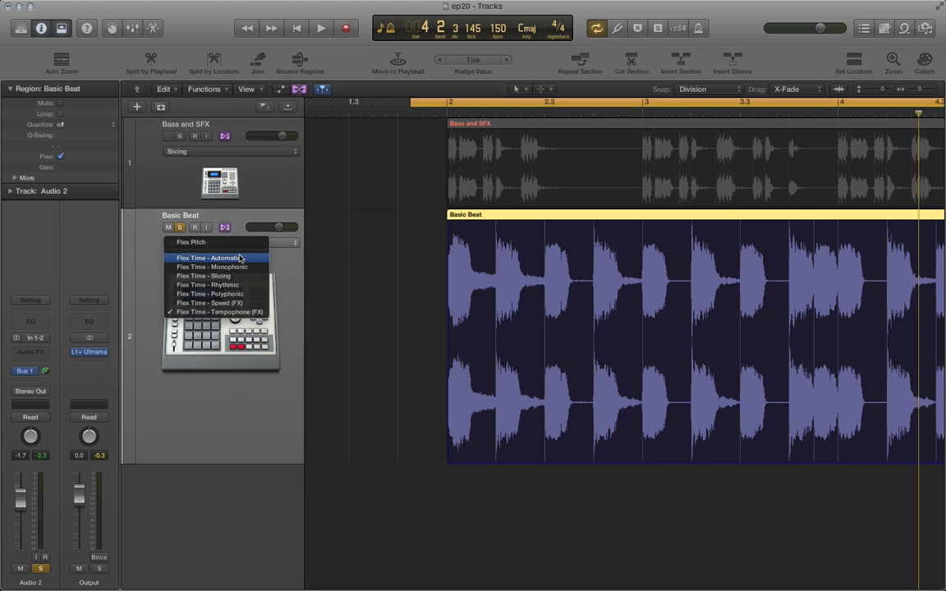
{"action": "left_click", "coordinate": [134, 233]}
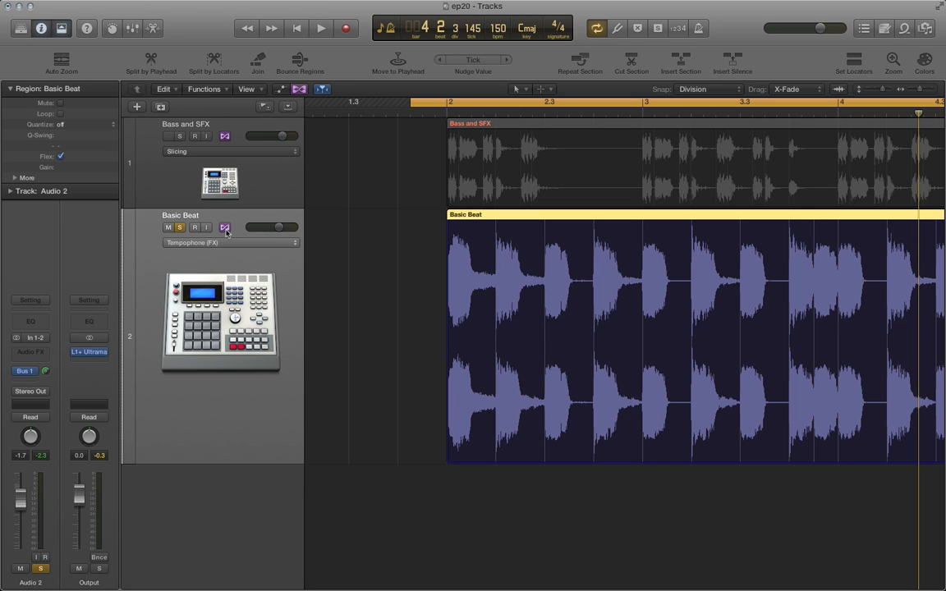
{"action": "left_click", "coordinate": [223, 228]}
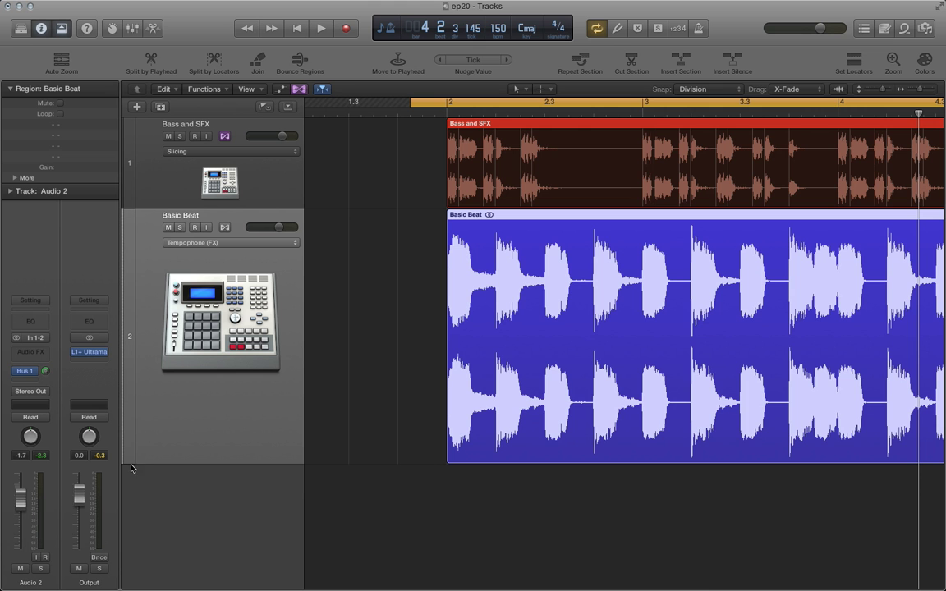
{"action": "left_click", "coordinate": [169, 230]}
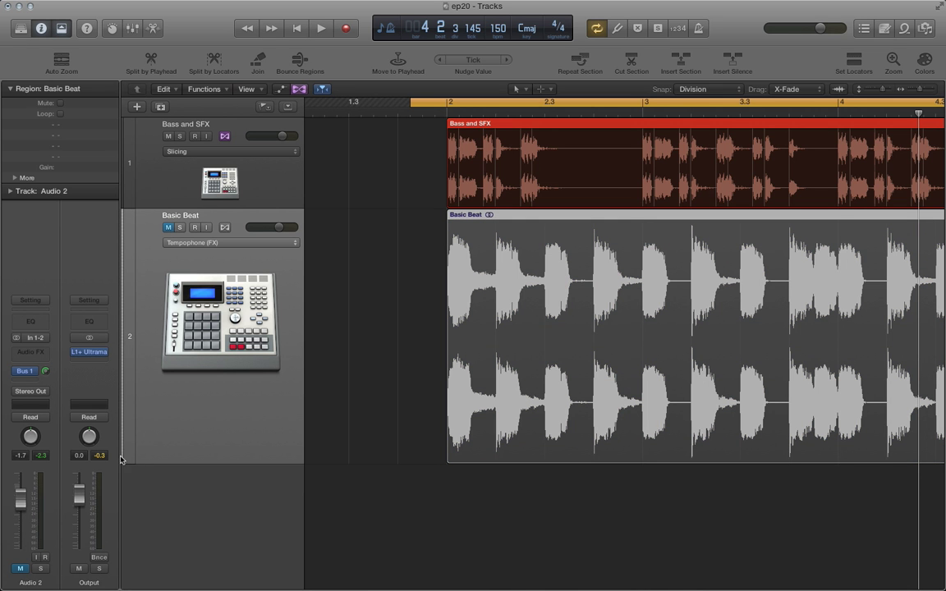
Step: Shrink Basic Beat, enlarge Bass and SFX, zoom in at bar 2, and select the Bass and SFX region
{"action": "left_click_drag", "start_coordinate": [127, 464], "coordinate": [131, 274]}
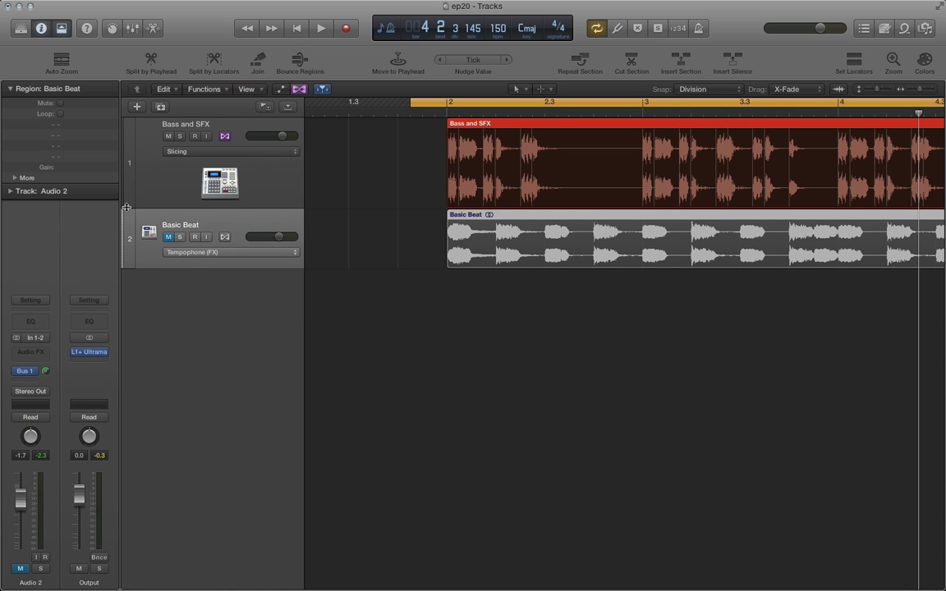
{"action": "left_click_drag", "start_coordinate": [115, 208], "coordinate": [158, 406]}
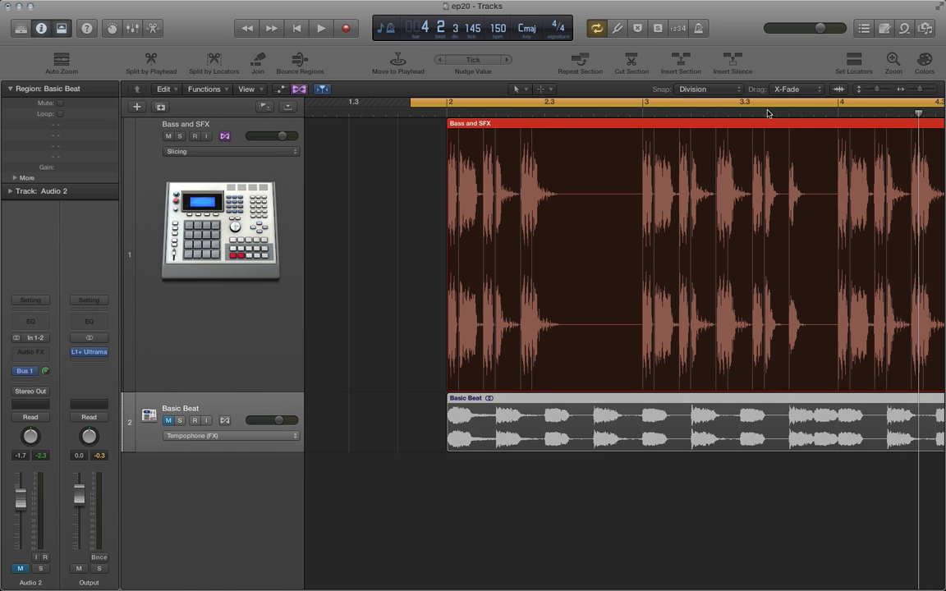
{"action": "scroll", "coordinate": [506, 140], "scroll_direction": "left", "scroll_amount": 2}
{"action": "key", "text": "comma"}
{"action": "key", "text": "comma"}
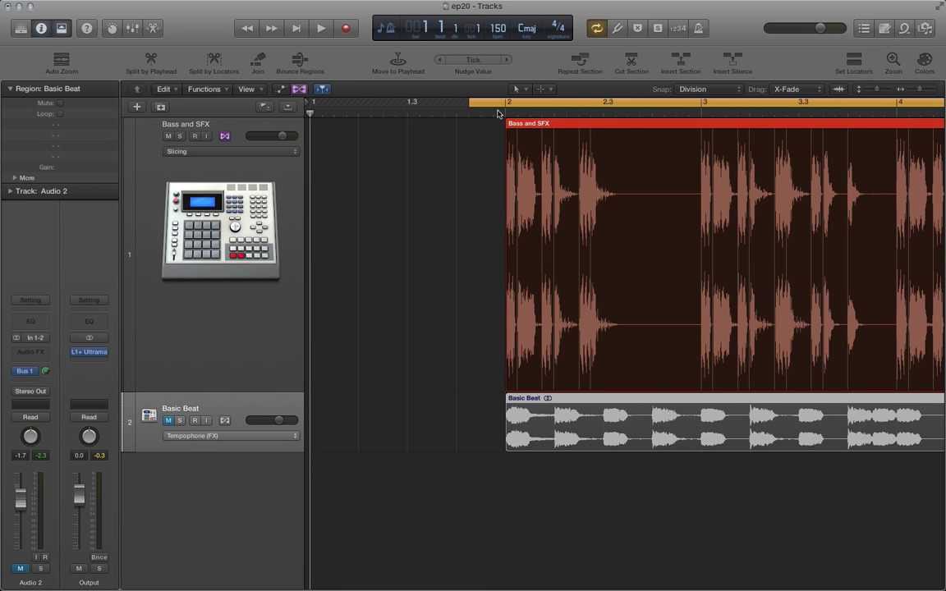
{"action": "key", "text": "super+Right"}
{"action": "key", "text": "super+Right"}
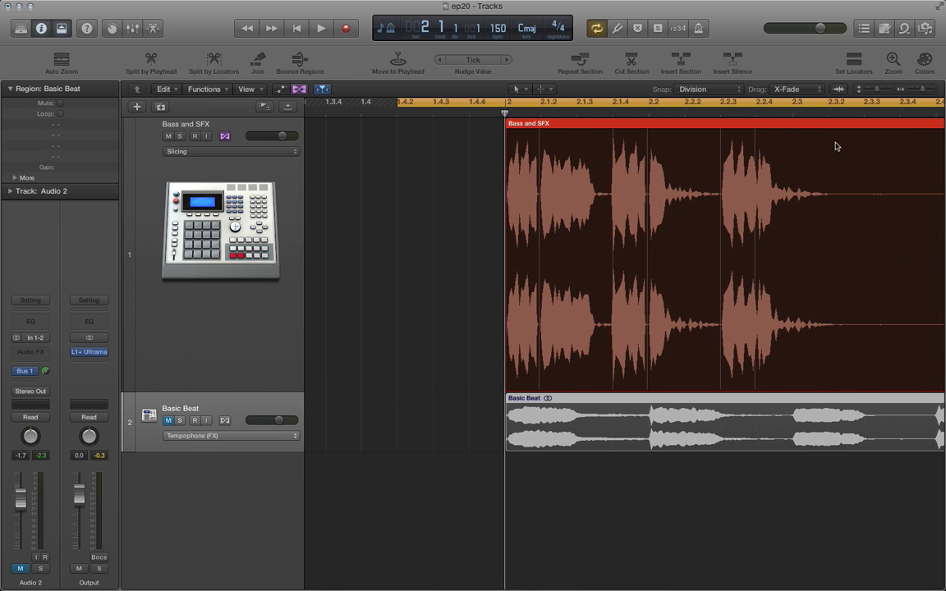
{"action": "scroll", "coordinate": [761, 181], "scroll_direction": "right", "scroll_amount": 1}
{"action": "scroll", "coordinate": [761, 182], "scroll_direction": "right", "scroll_amount": 2}
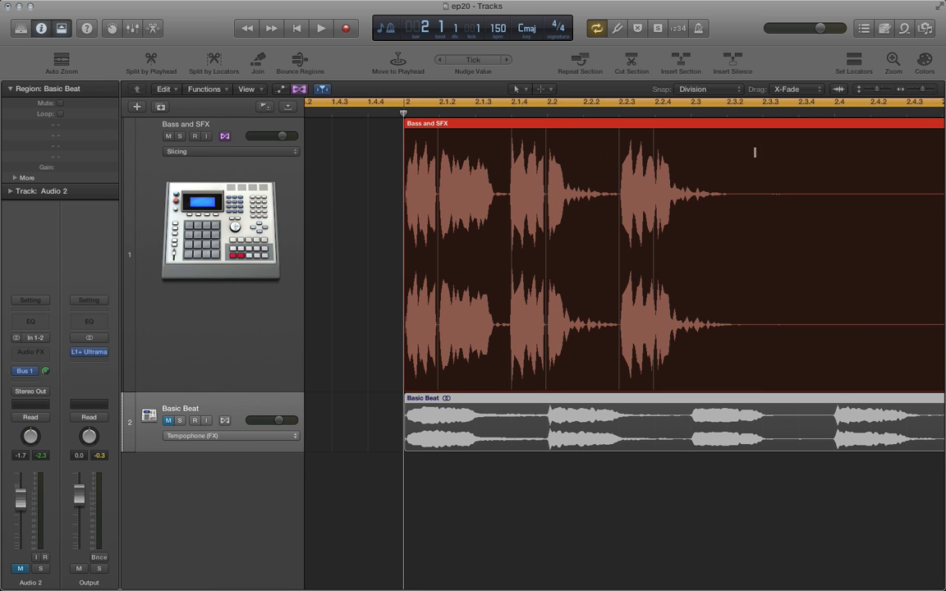
{"action": "left_click", "coordinate": [712, 124]}
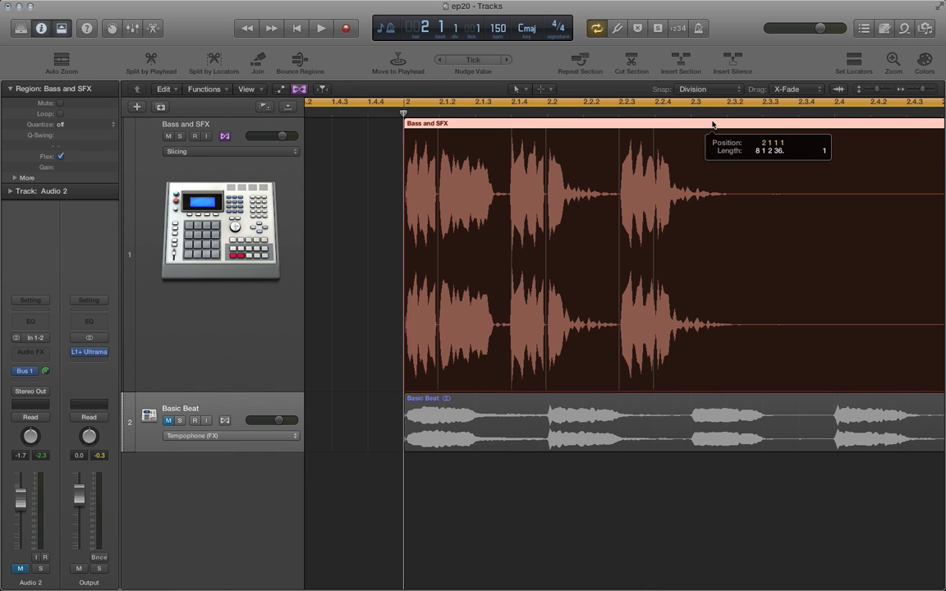
Step: In the Bass and SFX Audio File editor, lower transient detection with the minus button, then close it
{"action": "double_click", "coordinate": [712, 124]}
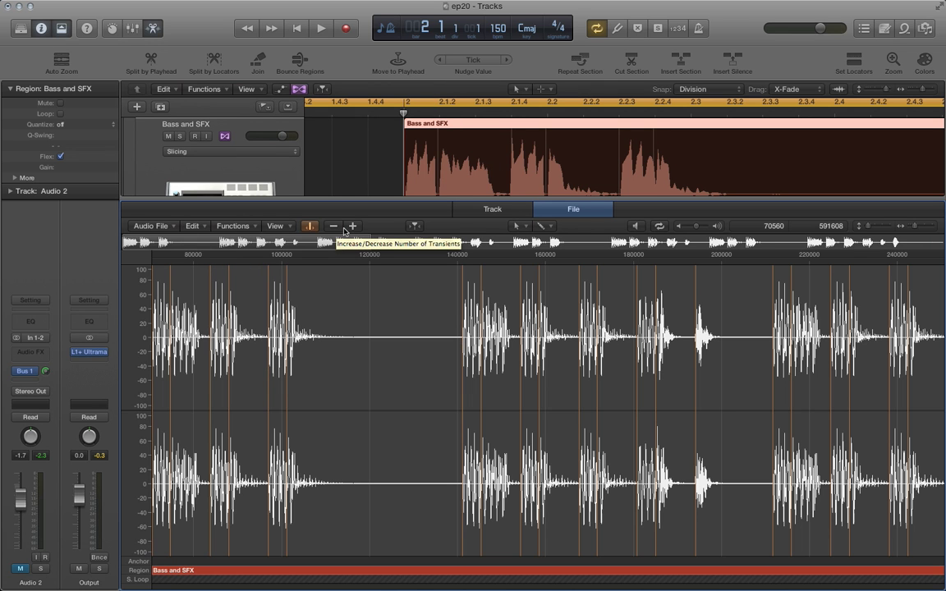
{"action": "left_click", "coordinate": [333, 227]}
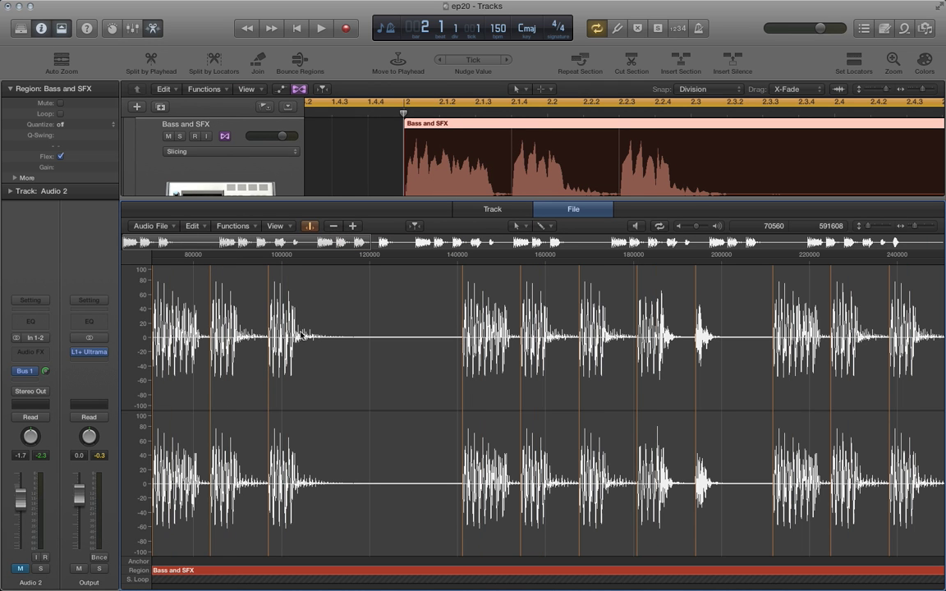
{"action": "scroll", "coordinate": [576, 356], "scroll_direction": "right", "scroll_amount": 10}
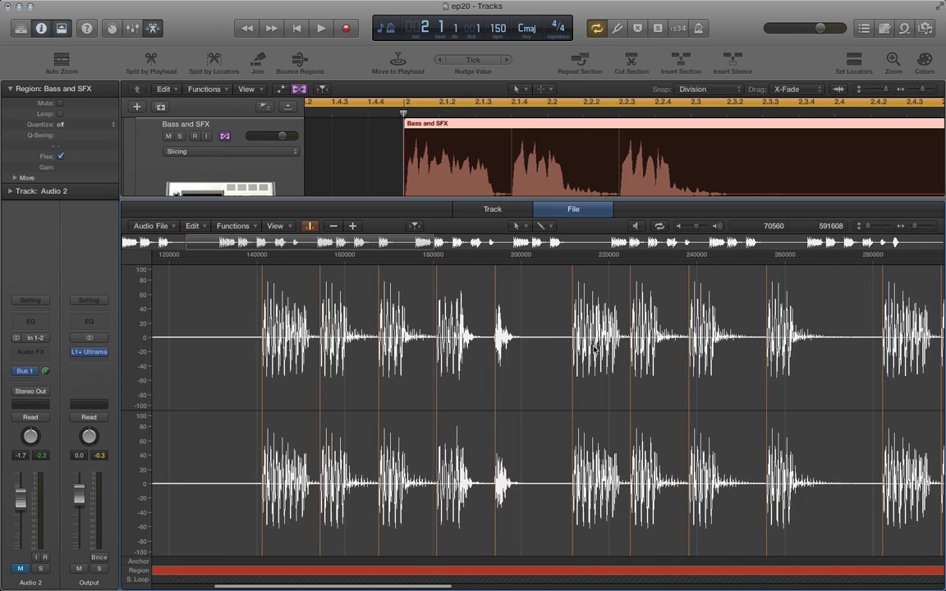
{"action": "scroll", "coordinate": [595, 348], "scroll_direction": "right", "scroll_amount": 15}
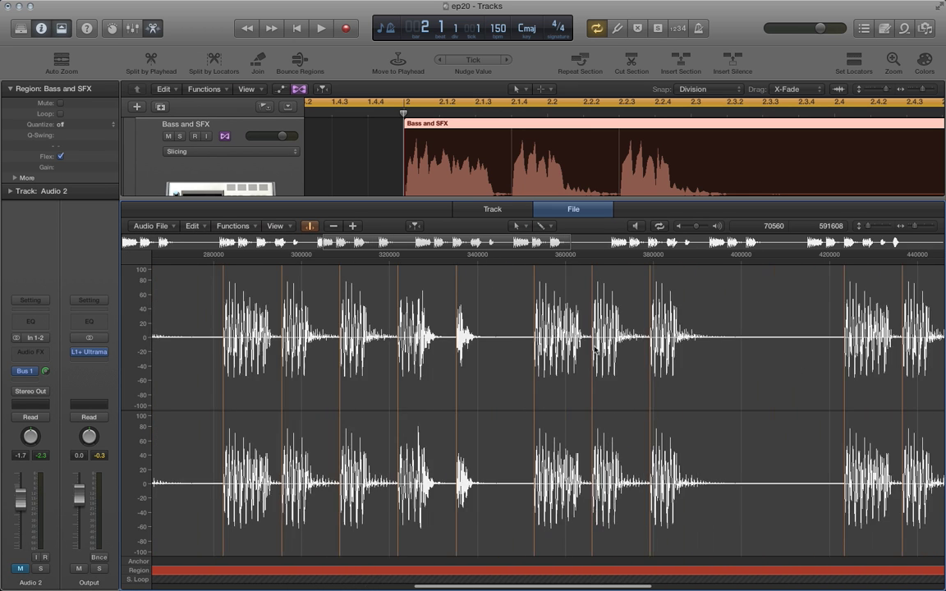
{"action": "scroll", "coordinate": [595, 348], "scroll_direction": "right", "scroll_amount": 10}
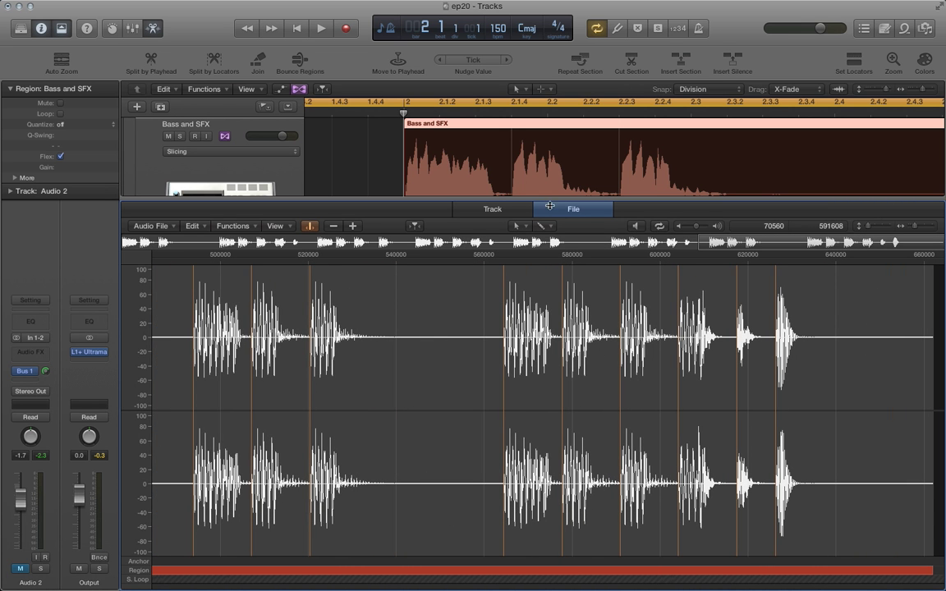
{"action": "left_click_drag", "start_coordinate": [550, 201], "coordinate": [548, 589]}
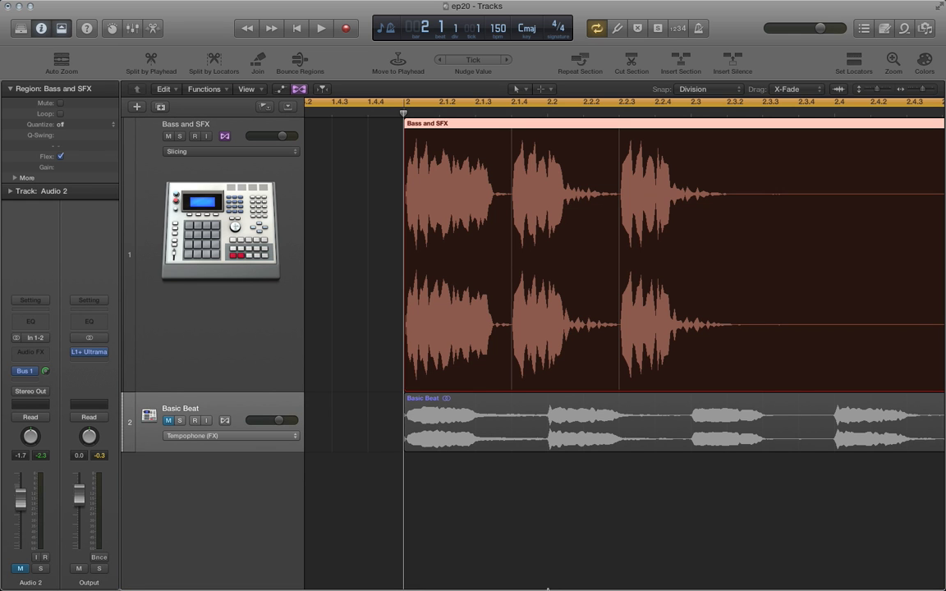
Step: Zoom out, solo Bass and SFX, play it once, and select its track
{"action": "left_click", "coordinate": [917, 89]}
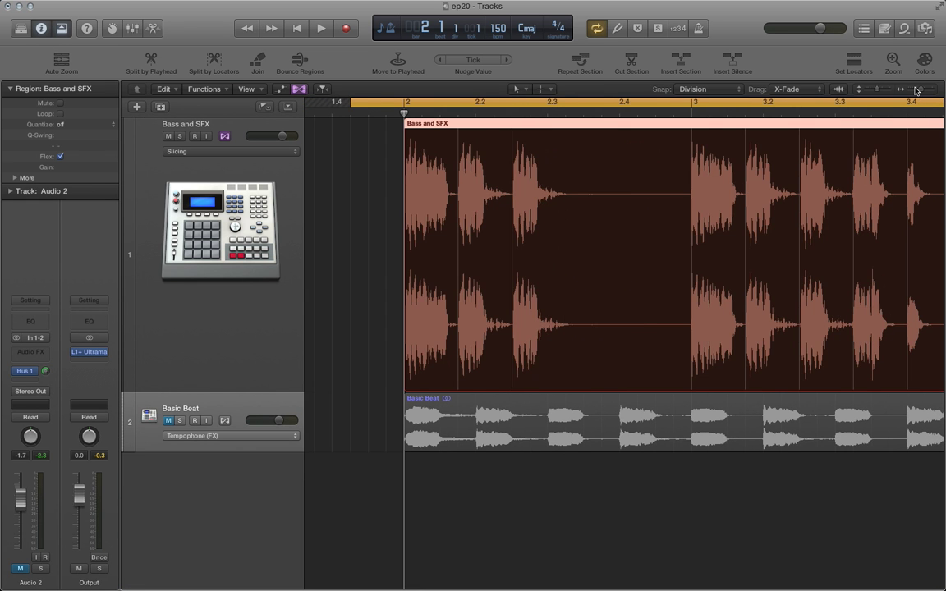
{"action": "left_click", "coordinate": [918, 90]}
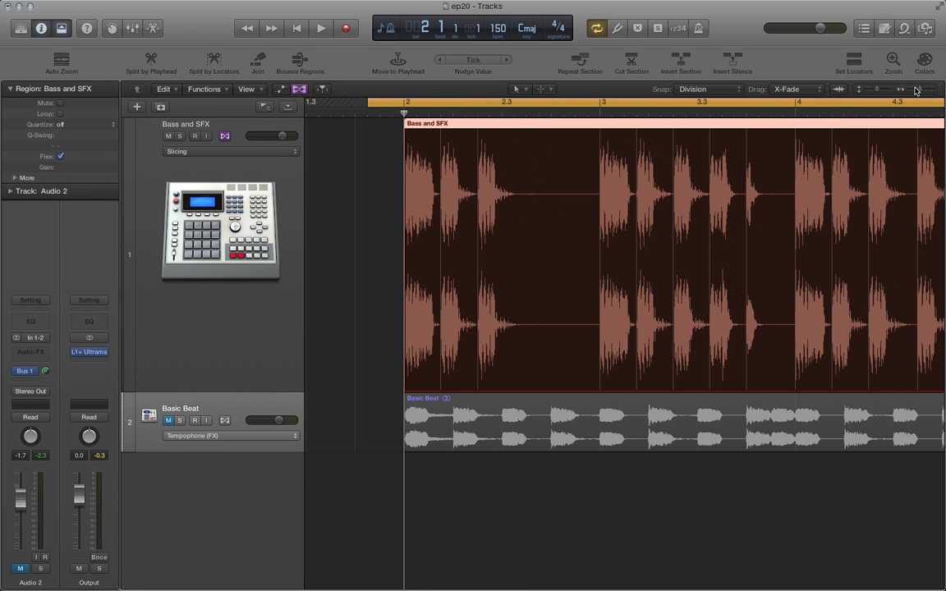
{"action": "left_click", "coordinate": [179, 137]}
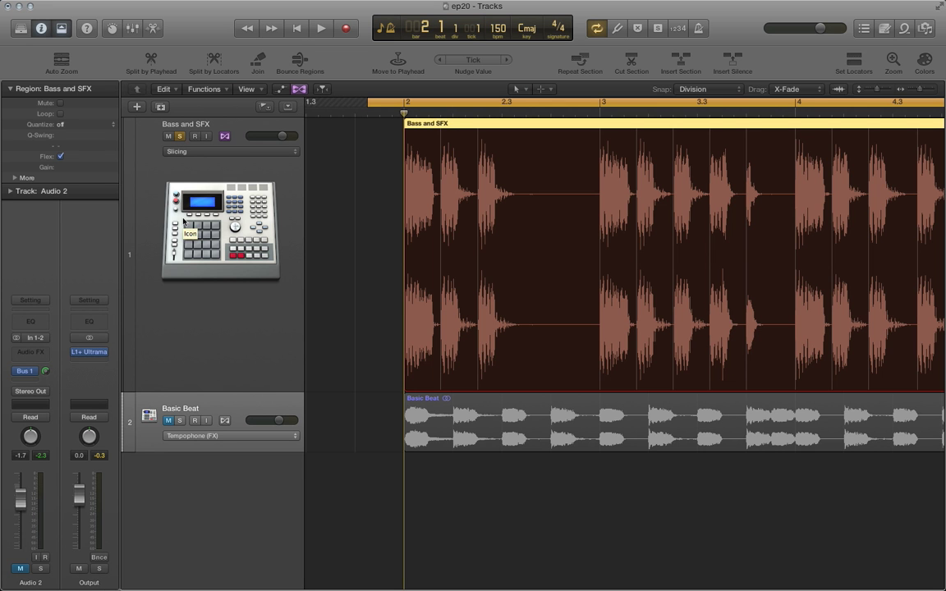
{"action": "key", "text": "space"}
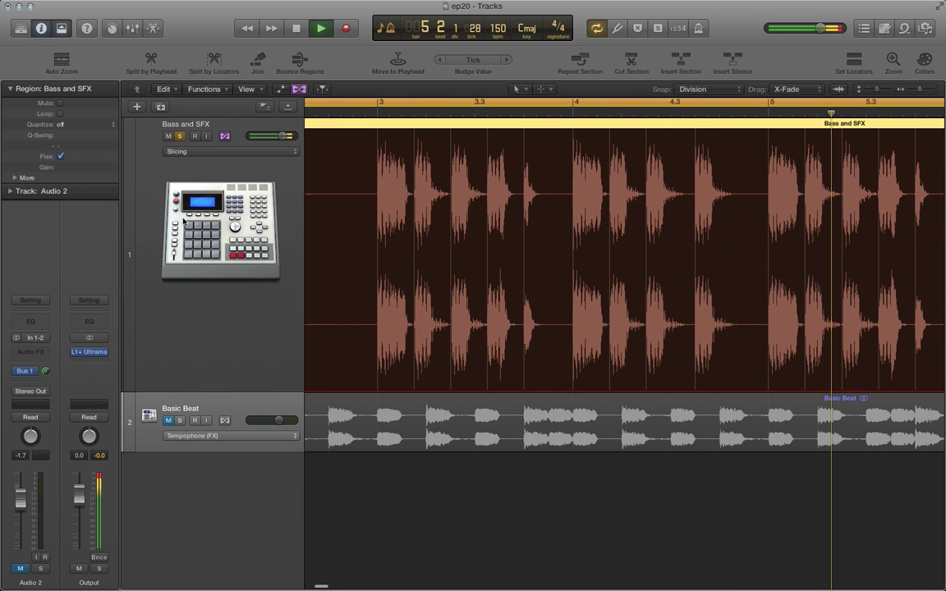
{"action": "key", "text": "space"}
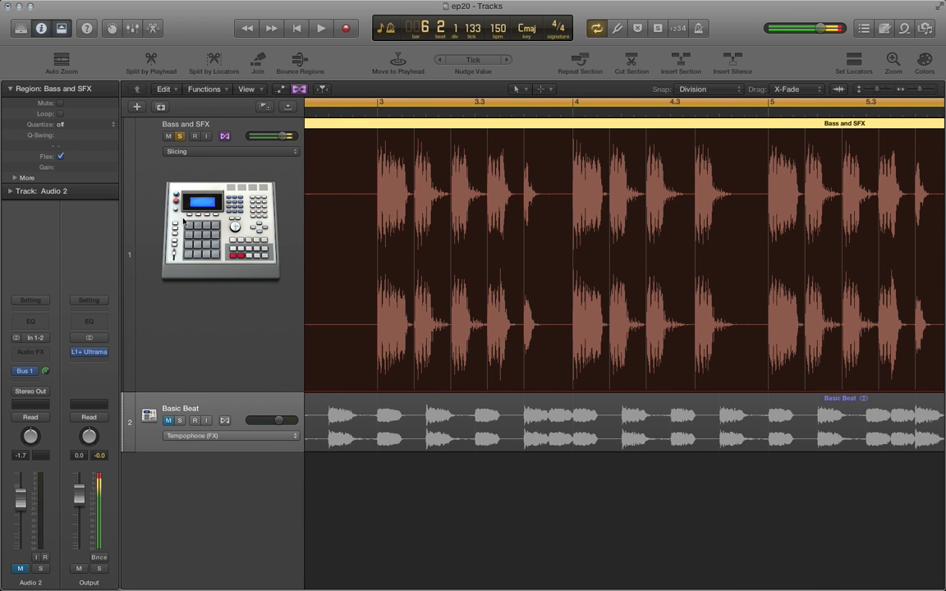
{"action": "scroll", "coordinate": [624, 254], "scroll_direction": "left", "scroll_amount": 10}
{"action": "scroll", "coordinate": [625, 255], "scroll_direction": "right", "scroll_amount": 3}
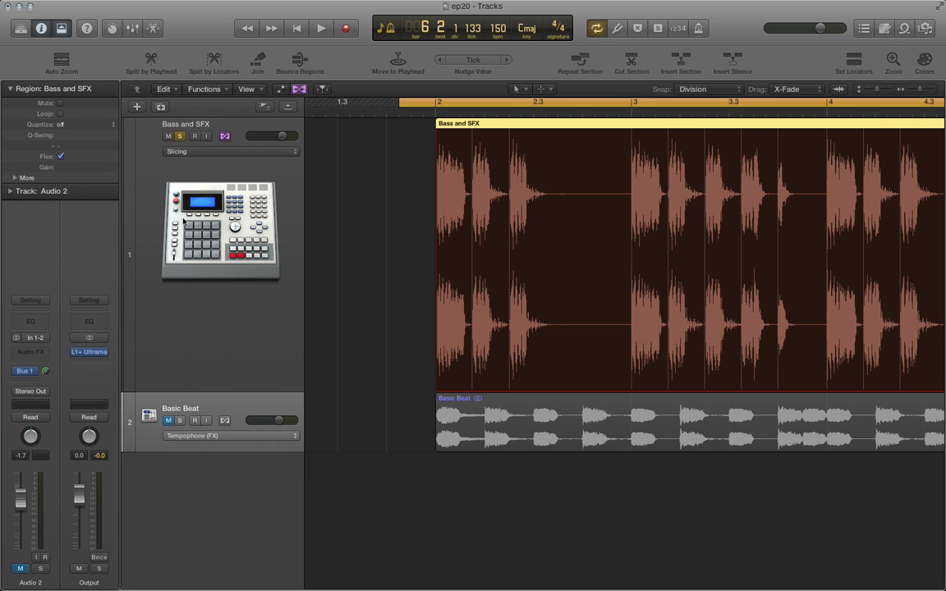
{"action": "left_click", "coordinate": [217, 220]}
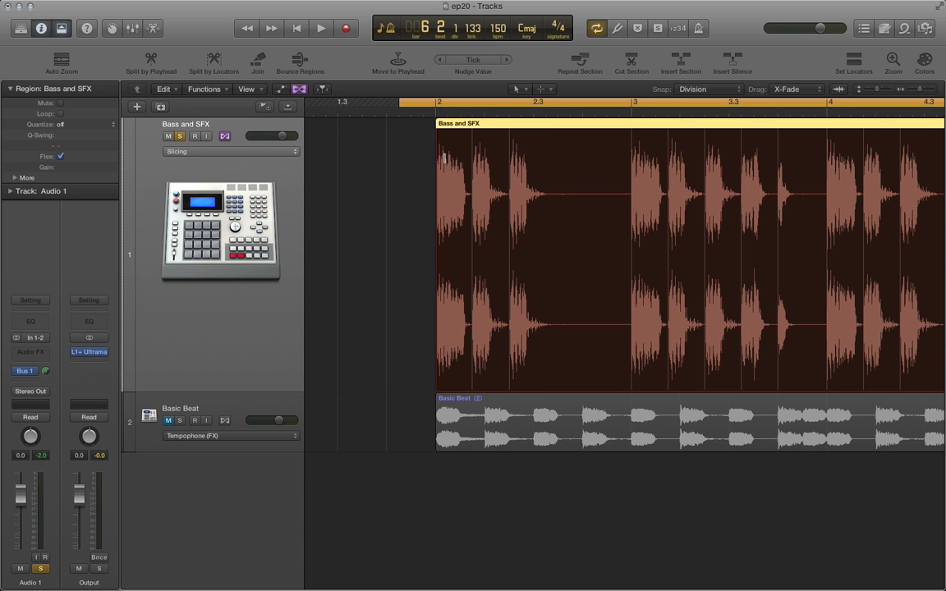
Step: Apply Slice at Transient Markers to the Bass and SFX region from its shortcut menu
{"action": "right_click", "coordinate": [549, 125]}
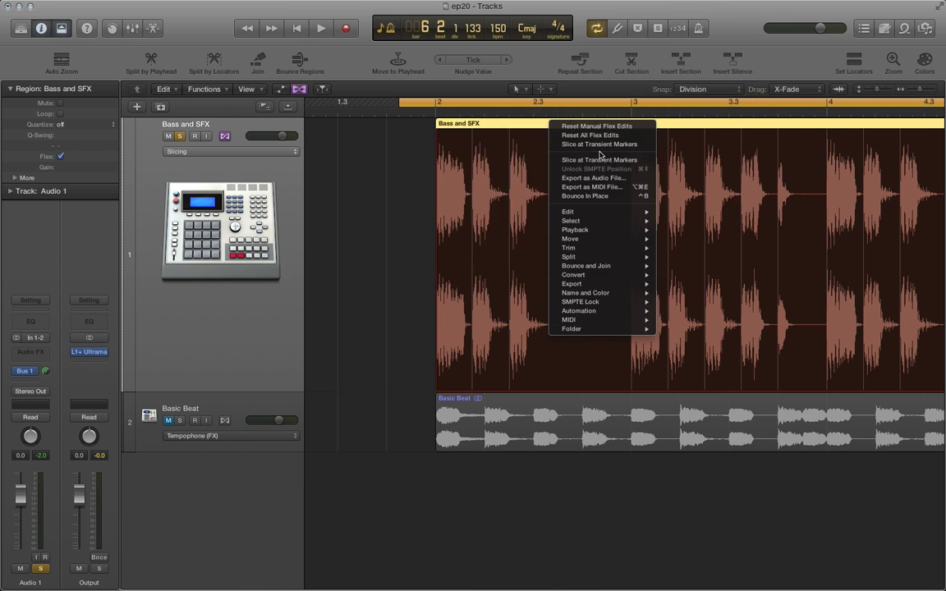
{"action": "left_click", "coordinate": [599, 146]}
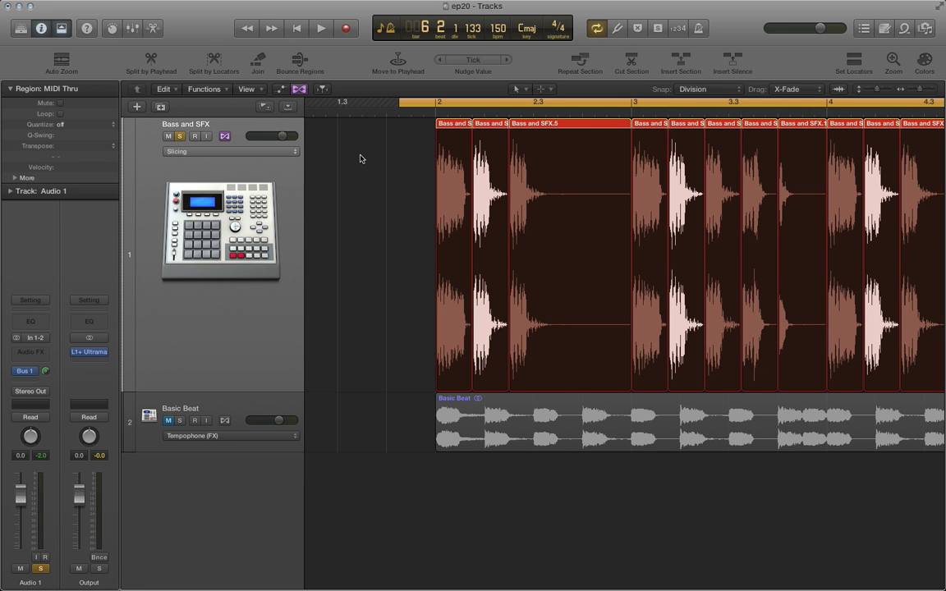
Step: Select all Bass and SFX slices, add Audio 3 with duplicate Slicing settings, and shrink Bass and SFX
{"action": "left_click", "coordinate": [160, 186]}
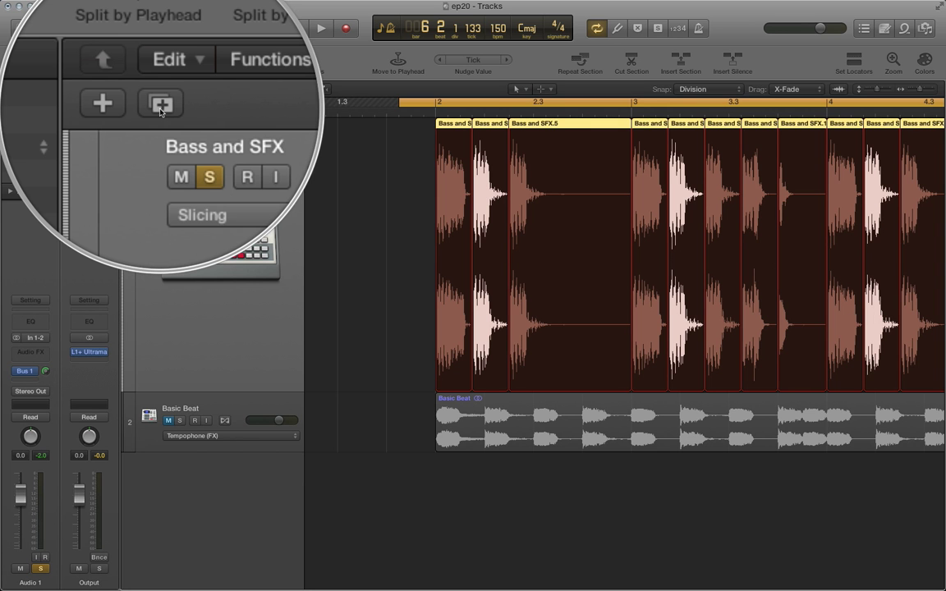
{"action": "left_click", "coordinate": [160, 108]}
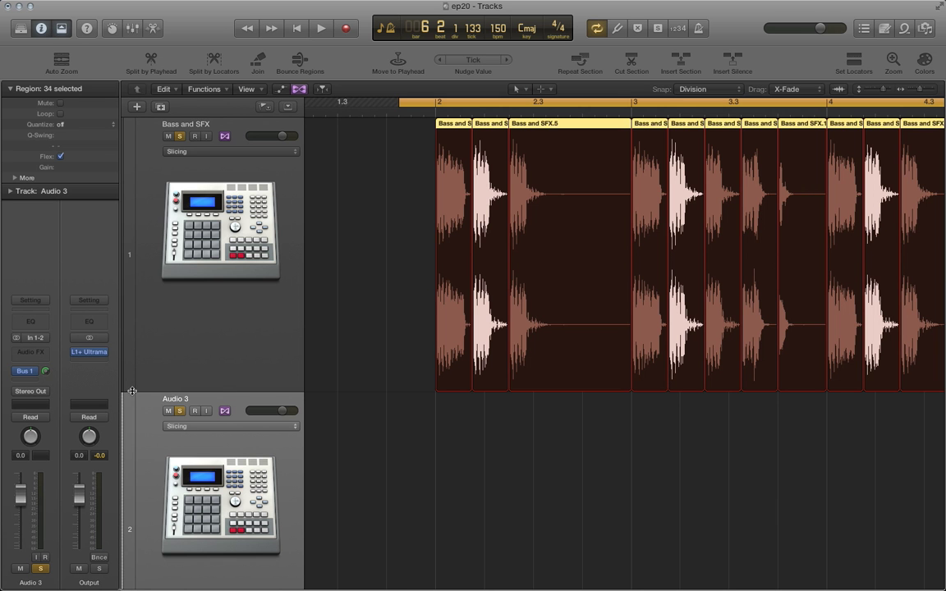
{"action": "left_click_drag", "start_coordinate": [132, 391], "coordinate": [133, 325]}
Step: Shrink Audio 3 to reveal Basic Beat, deselect all regions, and leave snap on Division
{"action": "left_click_drag", "start_coordinate": [134, 580], "coordinate": [134, 528]}
{"action": "left_click", "coordinate": [526, 376]}
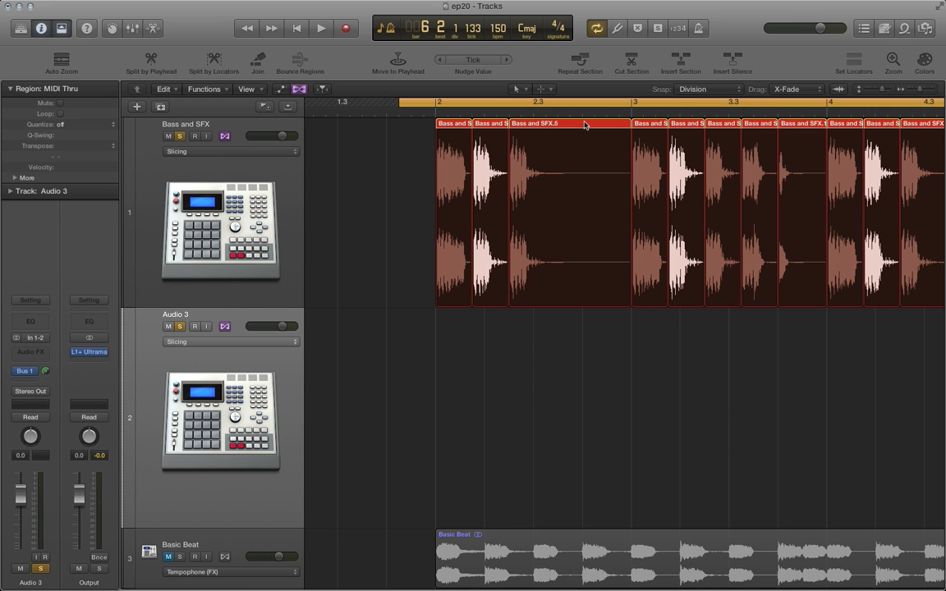
{"action": "left_click", "coordinate": [693, 90]}
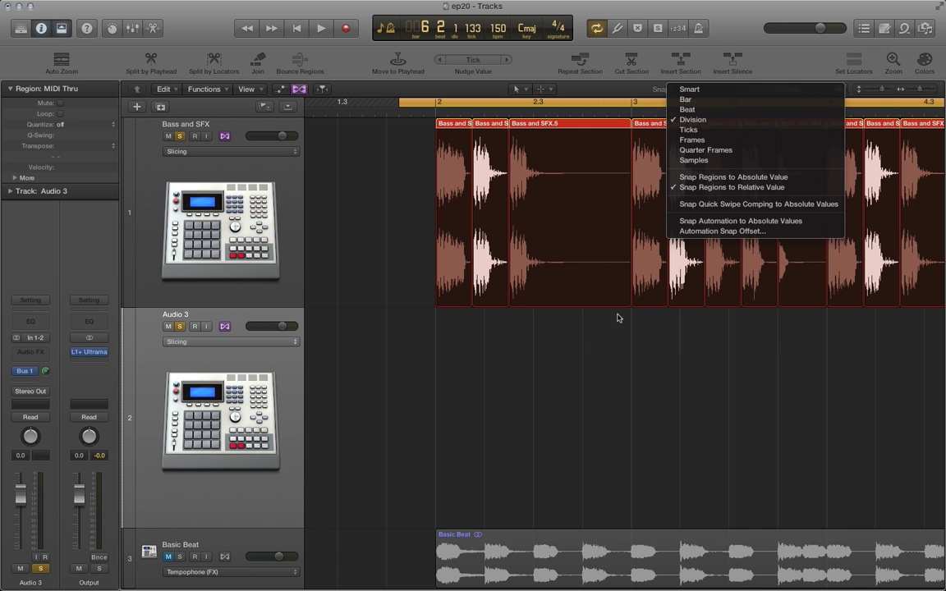
{"action": "left_click", "coordinate": [585, 332]}
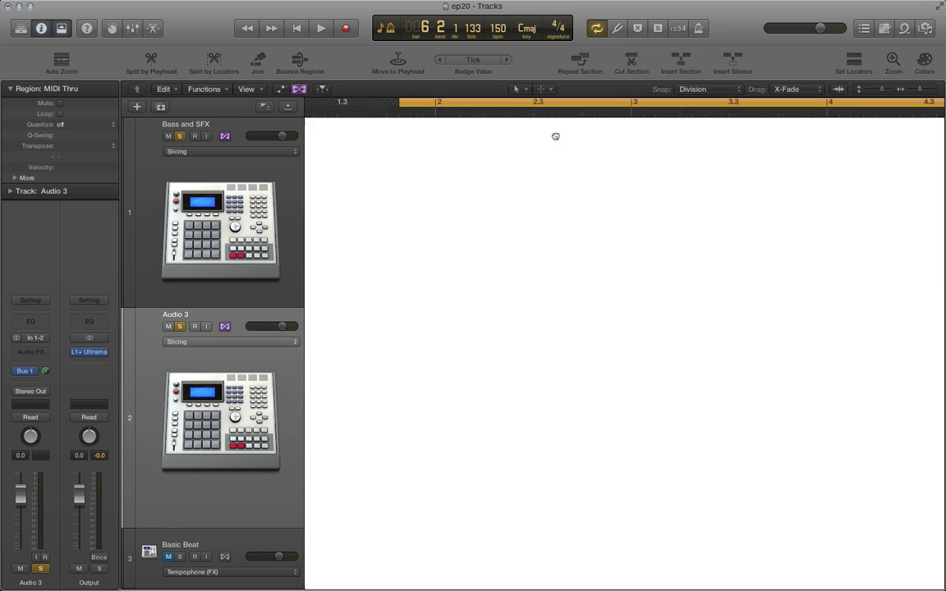
Step: Drag slices Bass and SFX.5, .15 and .21 straight down onto Audio 3
{"action": "left_click_drag", "start_coordinate": [556, 123], "coordinate": [552, 349]}
{"action": "left_click_drag", "start_coordinate": [799, 129], "coordinate": [795, 362]}
{"action": "scroll", "coordinate": [774, 374], "scroll_direction": "right", "scroll_amount": 2}
{"action": "scroll", "coordinate": [774, 374], "scroll_direction": "right", "scroll_amount": 3}
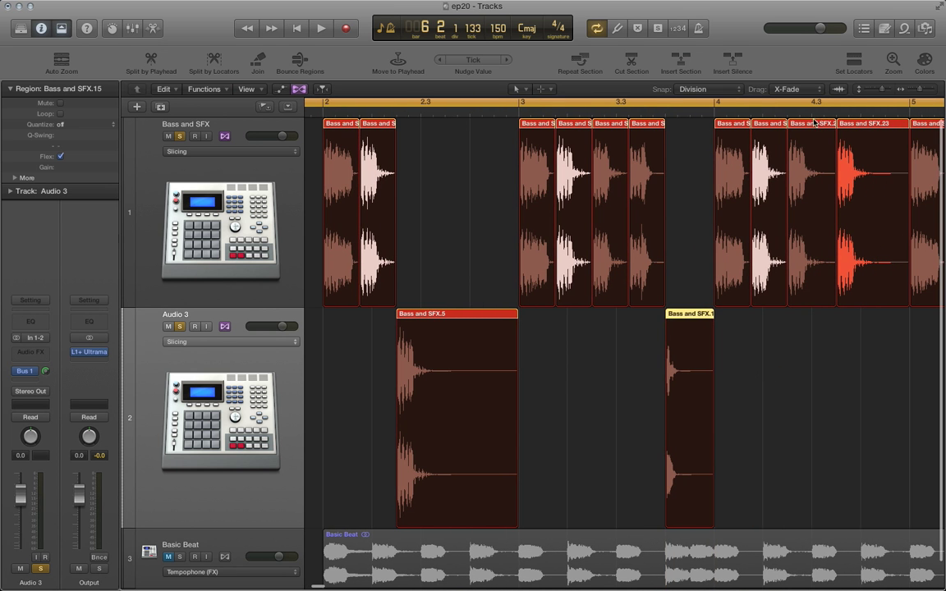
{"action": "left_click_drag", "start_coordinate": [815, 123], "coordinate": [806, 369]}
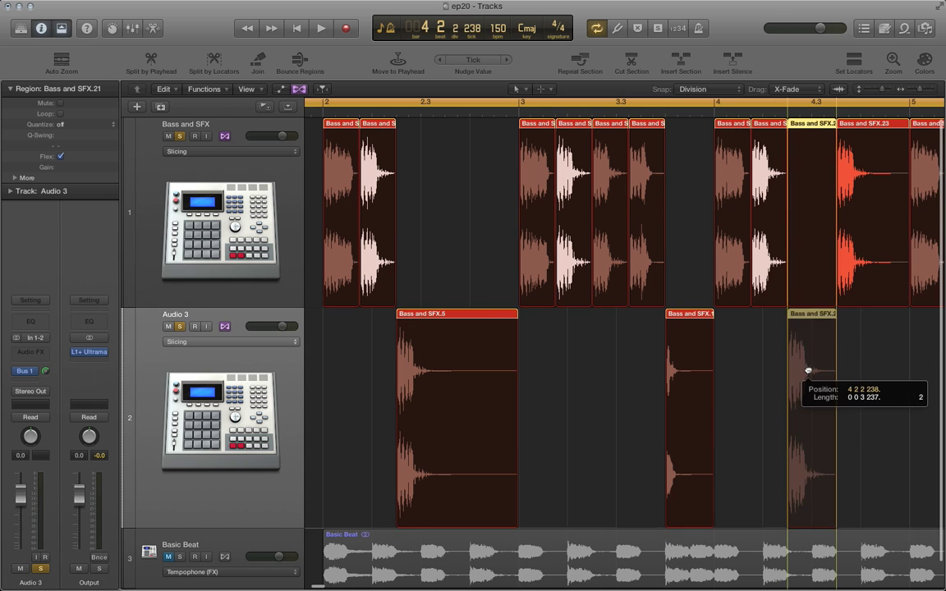
Step: Select Audio 3's three regions and change its flex mode from Slicing to Speed (FX)
{"action": "left_click", "coordinate": [887, 374]}
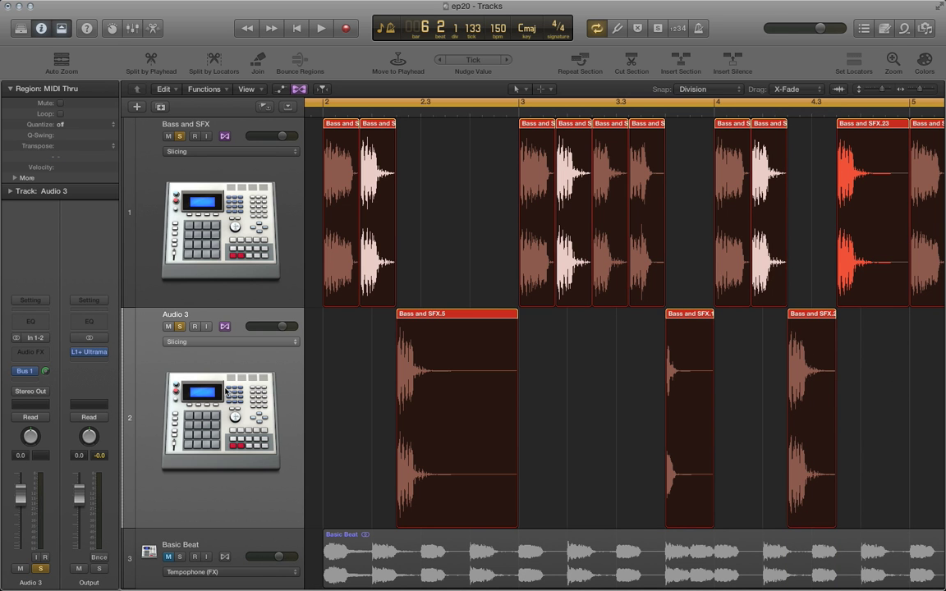
{"action": "left_click", "coordinate": [228, 392]}
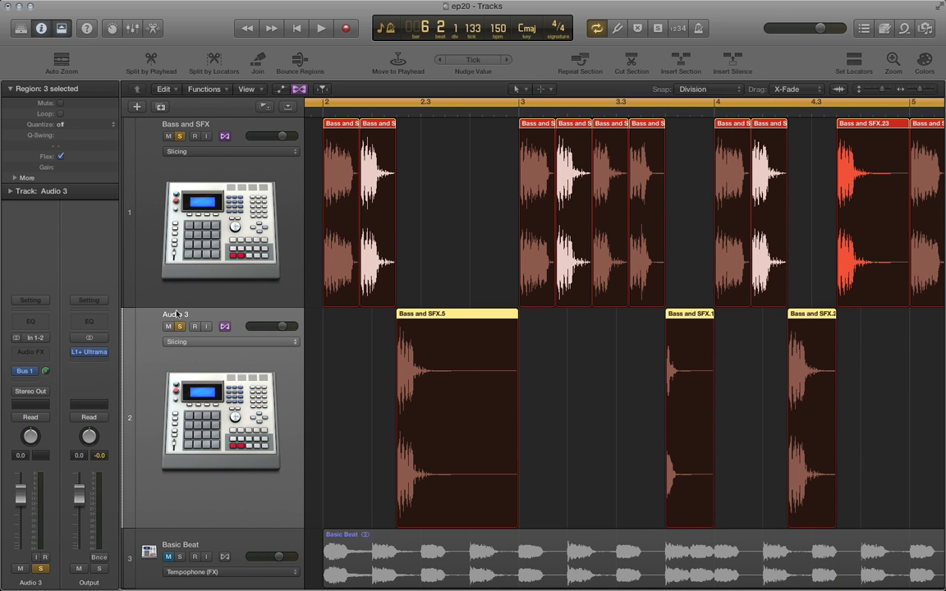
{"action": "left_click", "coordinate": [191, 343]}
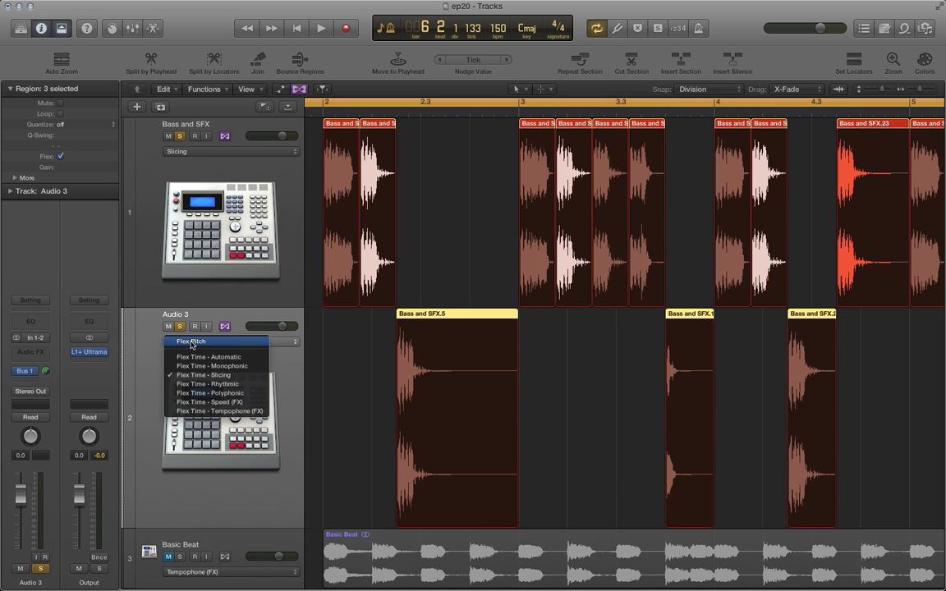
{"action": "left_click", "coordinate": [232, 404]}
{"action": "scroll", "coordinate": [234, 427], "scroll_direction": "right", "scroll_amount": 2}
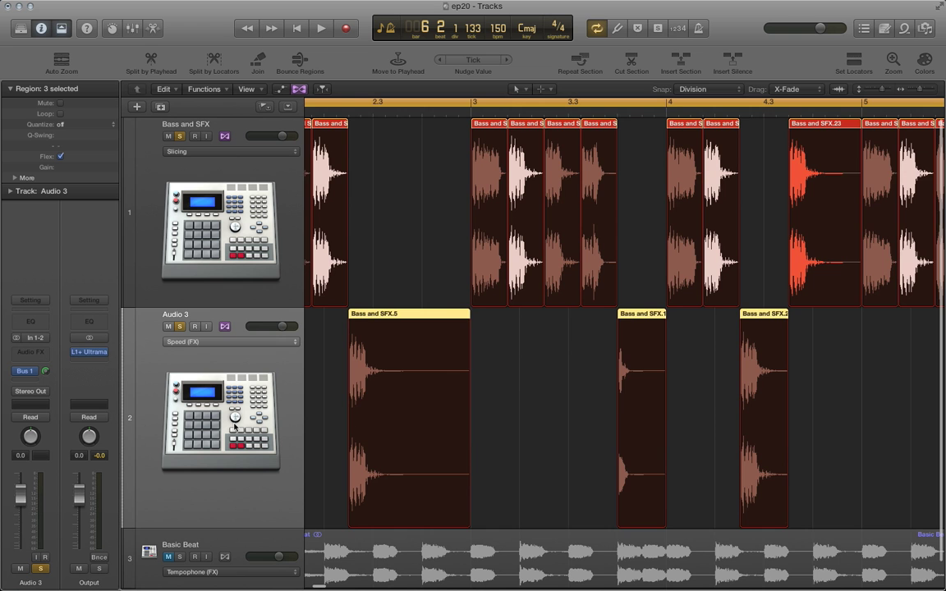
{"action": "scroll", "coordinate": [234, 427], "scroll_direction": "left", "scroll_amount": 2}
{"action": "scroll", "coordinate": [236, 428], "scroll_direction": "left", "scroll_amount": 1}
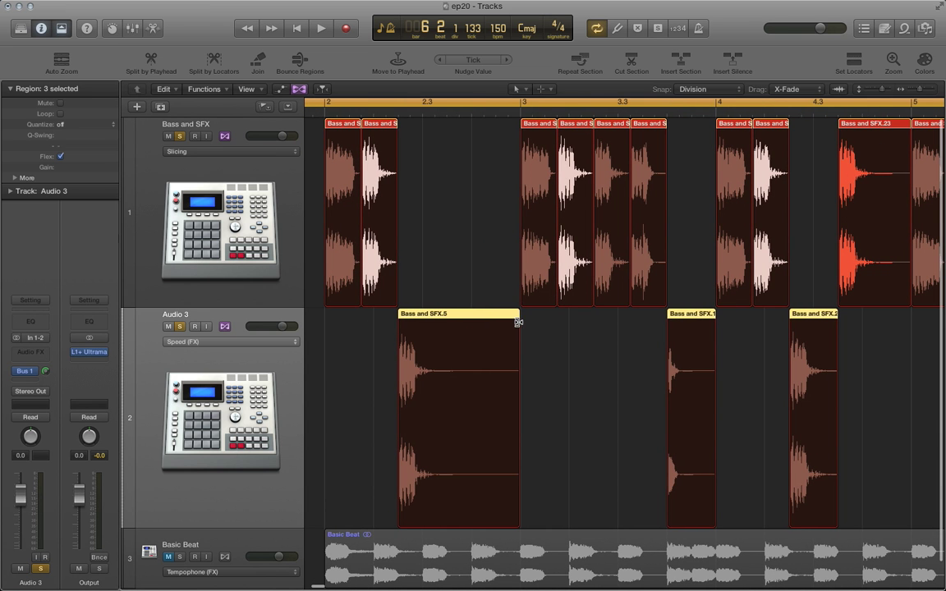
{"action": "scroll", "coordinate": [518, 322], "scroll_direction": "left", "scroll_amount": 1}
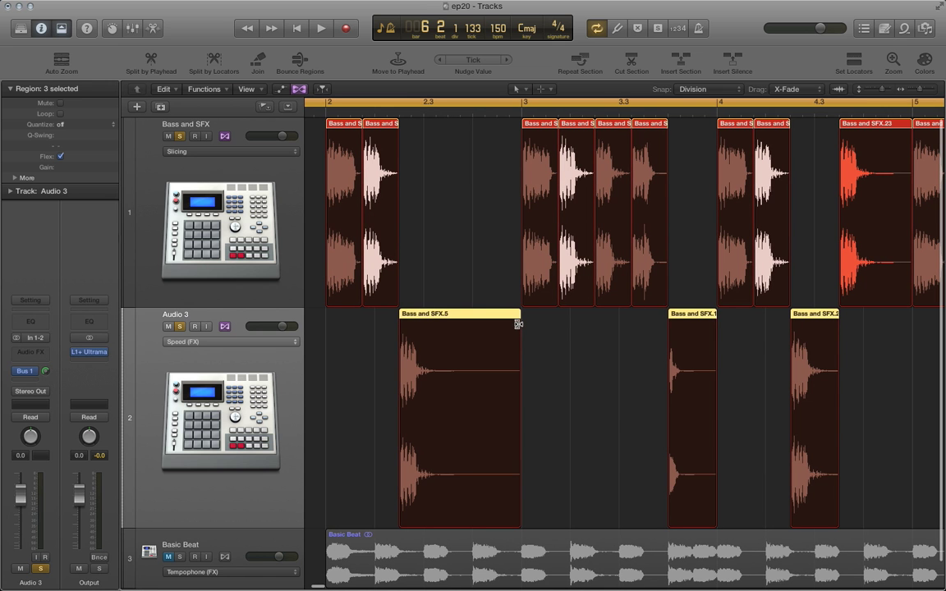
Step: Try a flex stretch of Bass and SFX.5 and lengthening all three regions, undoing both
{"action": "left_click", "coordinate": [432, 338]}
{"action": "left_click_drag", "start_coordinate": [467, 340], "coordinate": [509, 342]}
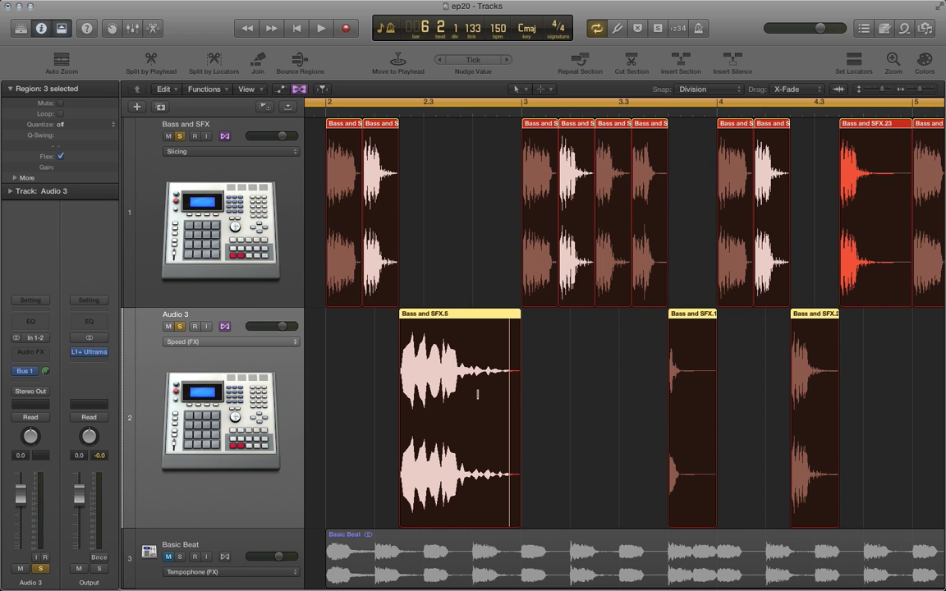
{"action": "key", "text": "super+z"}
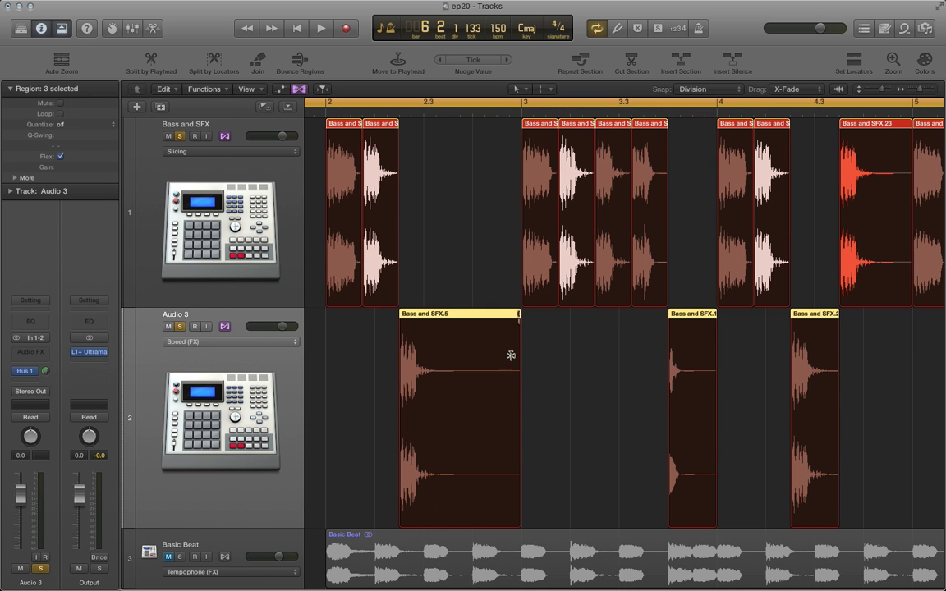
{"action": "left_click_drag", "start_coordinate": [519, 329], "coordinate": [619, 337]}
{"action": "key", "text": "super+z"}
Step: Lengthen Bass and SFX.5, SFX.1 and SFX.2 individually by their right edges, then play back
{"action": "left_click", "coordinate": [362, 372]}
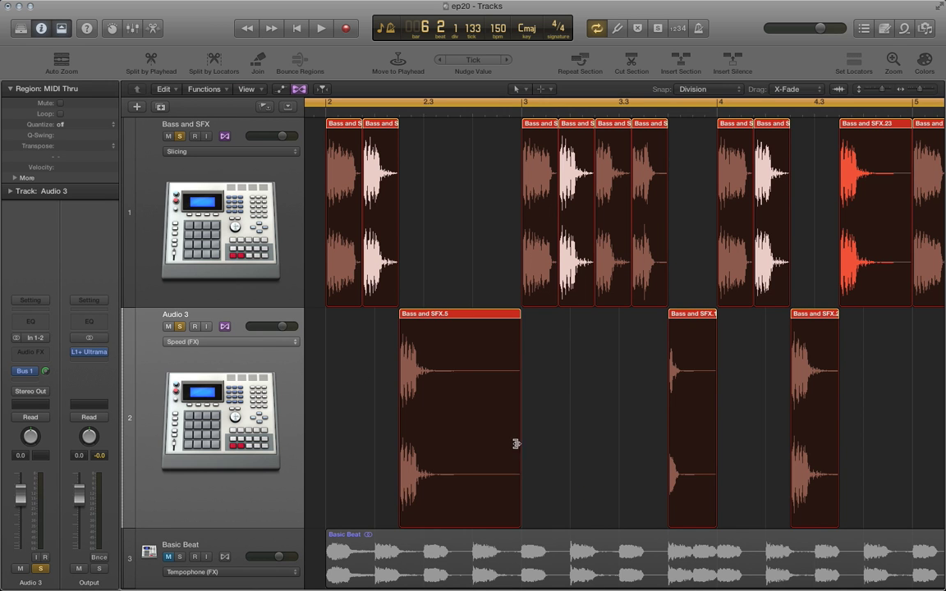
{"action": "left_click", "coordinate": [519, 321]}
{"action": "left_click_drag", "start_coordinate": [552, 330], "coordinate": [573, 332]}
{"action": "left_click_drag", "start_coordinate": [713, 336], "coordinate": [758, 338]}
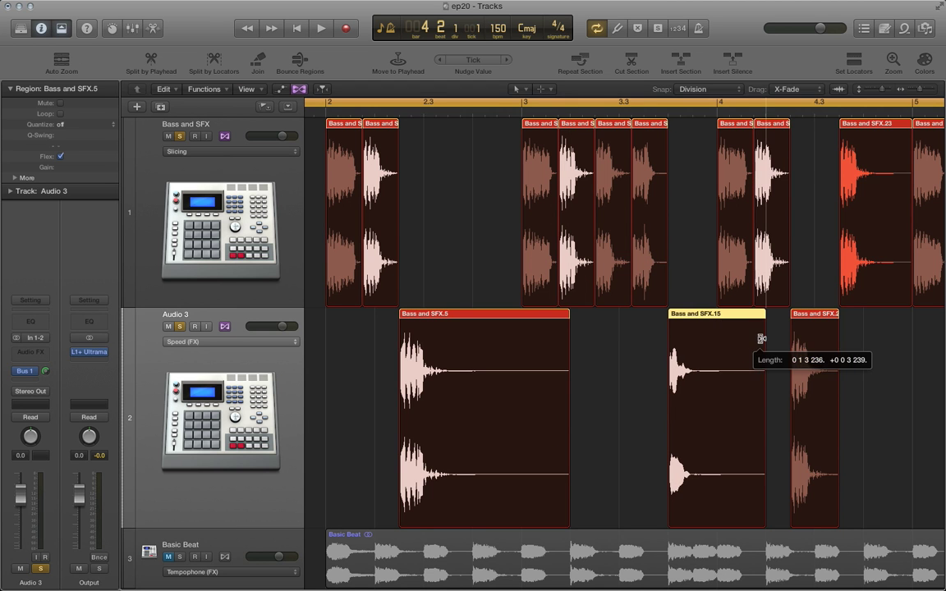
{"action": "left_click", "coordinate": [837, 329]}
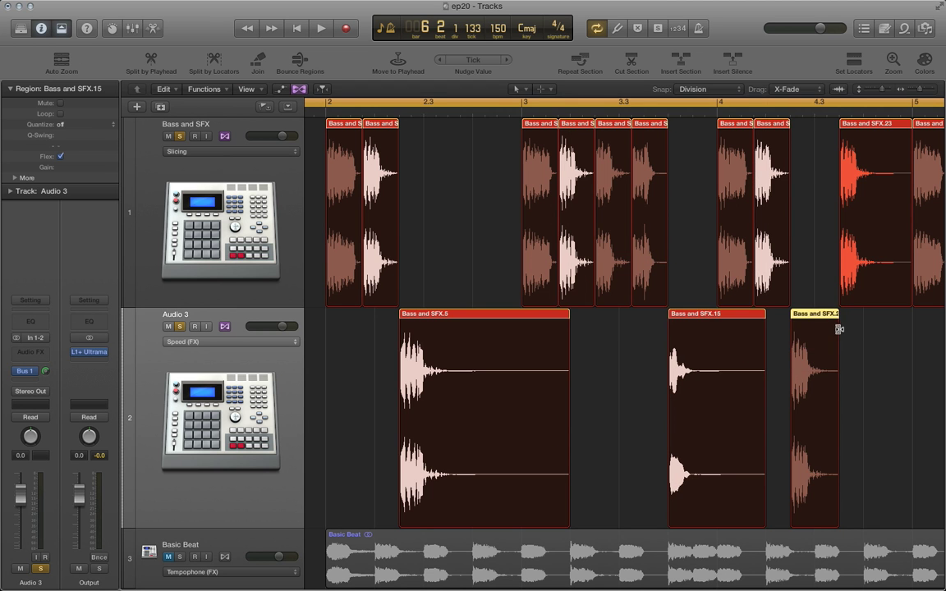
{"action": "left_click_drag", "start_coordinate": [846, 330], "coordinate": [912, 332]}
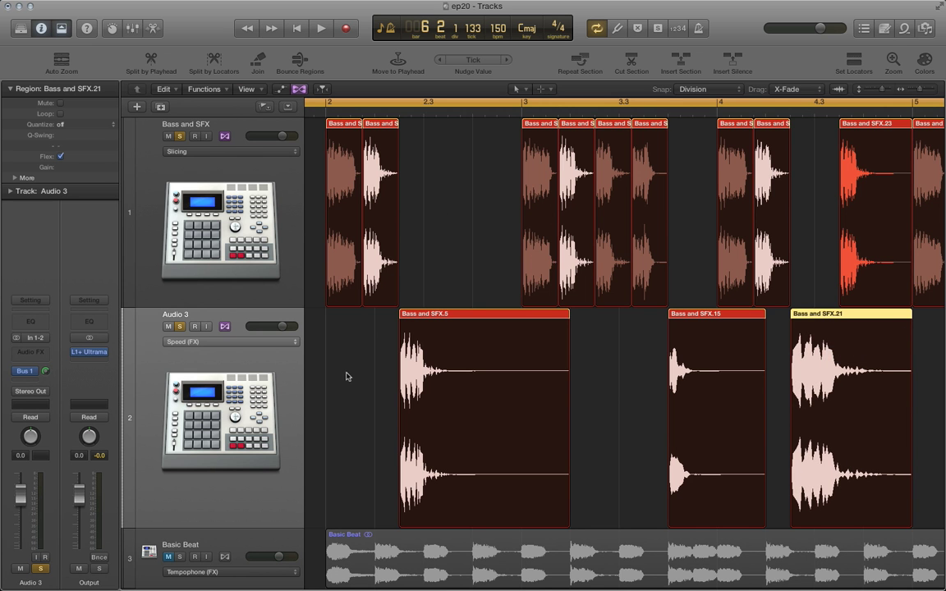
{"action": "key", "text": "space"}
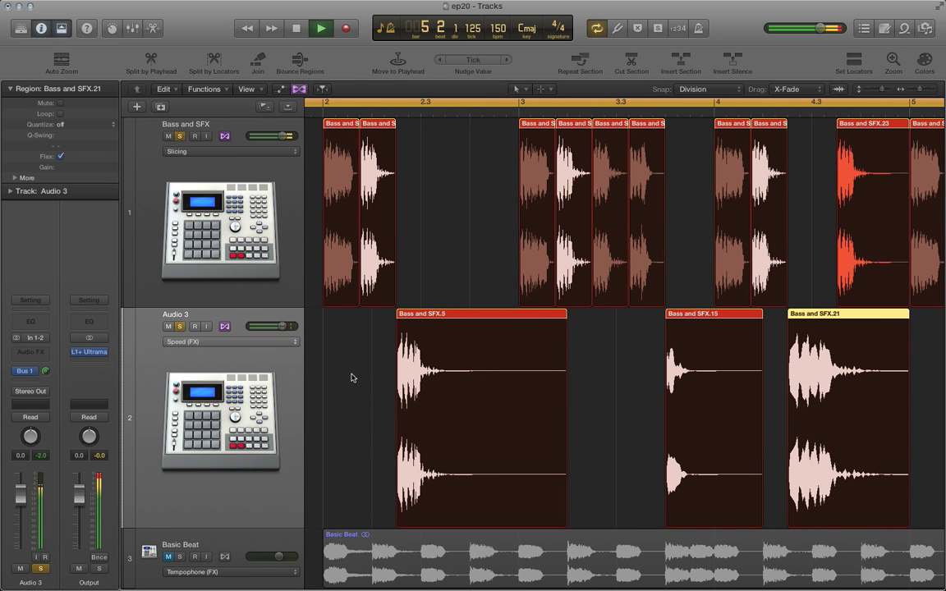
Step: Stop playback, set Audio 3 to Flex Time - Tempophone (FX), and play it back
{"action": "key", "text": "space"}
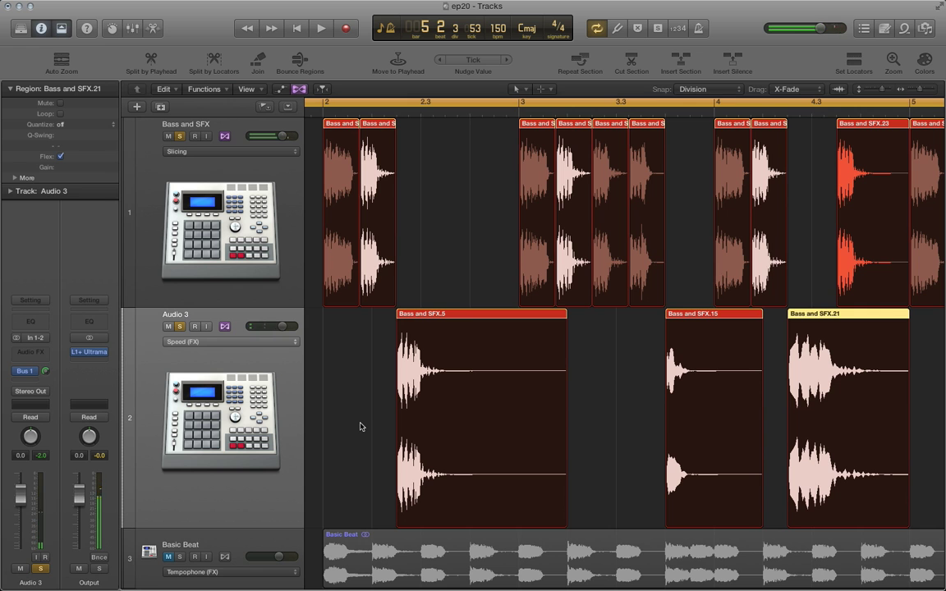
{"action": "left_click", "coordinate": [194, 342]}
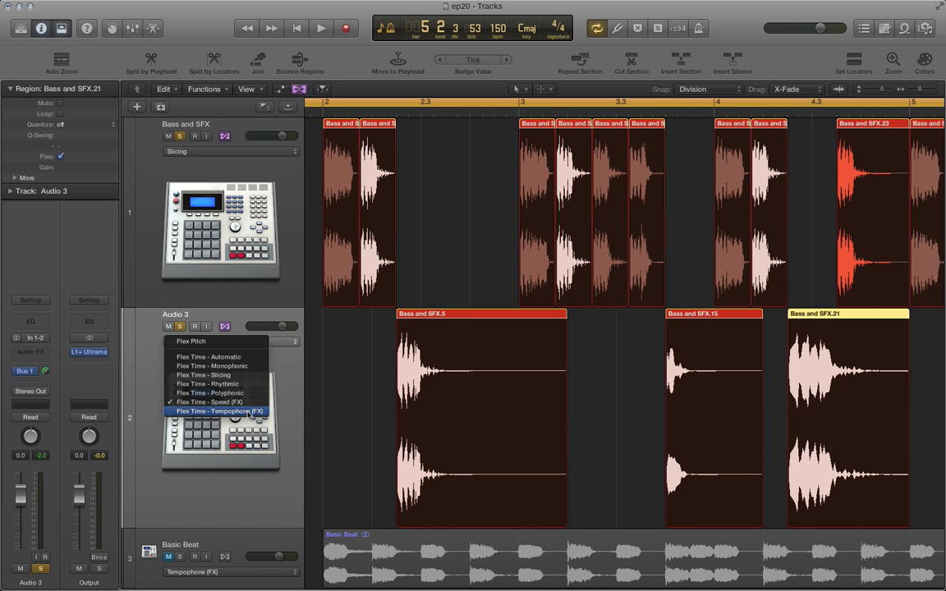
{"action": "left_click", "coordinate": [251, 411]}
{"action": "scroll", "coordinate": [326, 464], "scroll_direction": "right", "scroll_amount": 5}
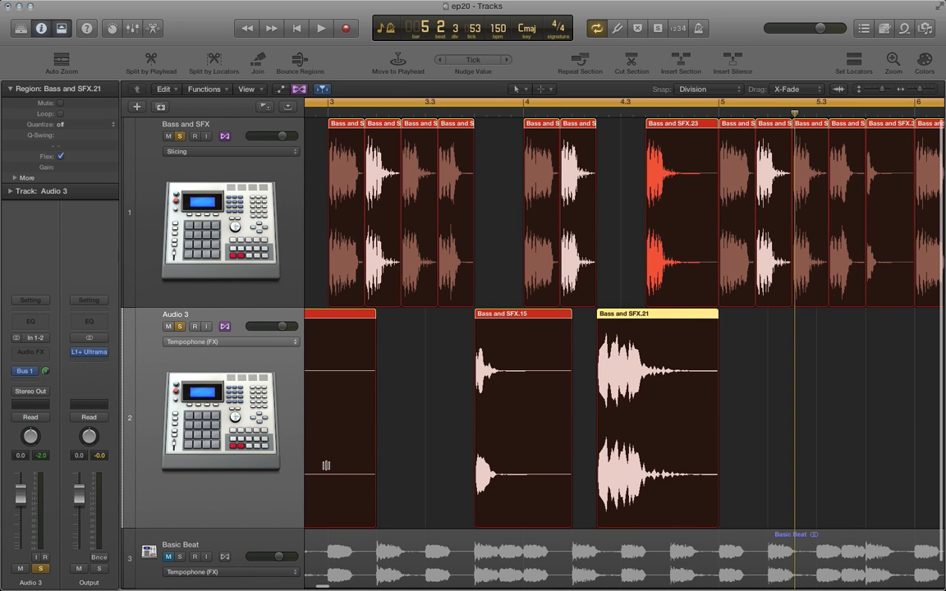
{"action": "scroll", "coordinate": [326, 464], "scroll_direction": "left", "scroll_amount": 3}
{"action": "key", "text": "space"}
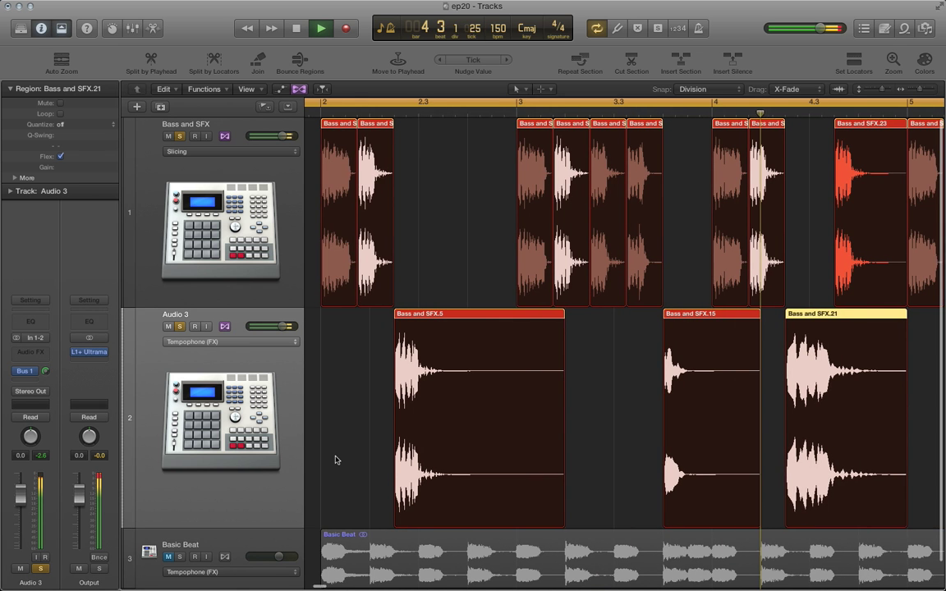
{"action": "key", "text": "space"}
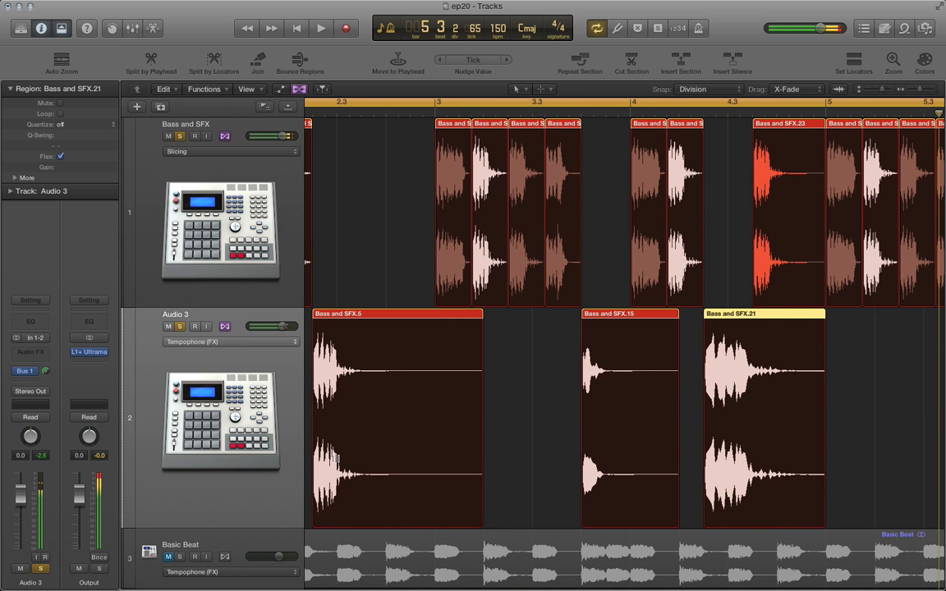
{"action": "scroll", "coordinate": [361, 395], "scroll_direction": "left", "scroll_amount": 2}
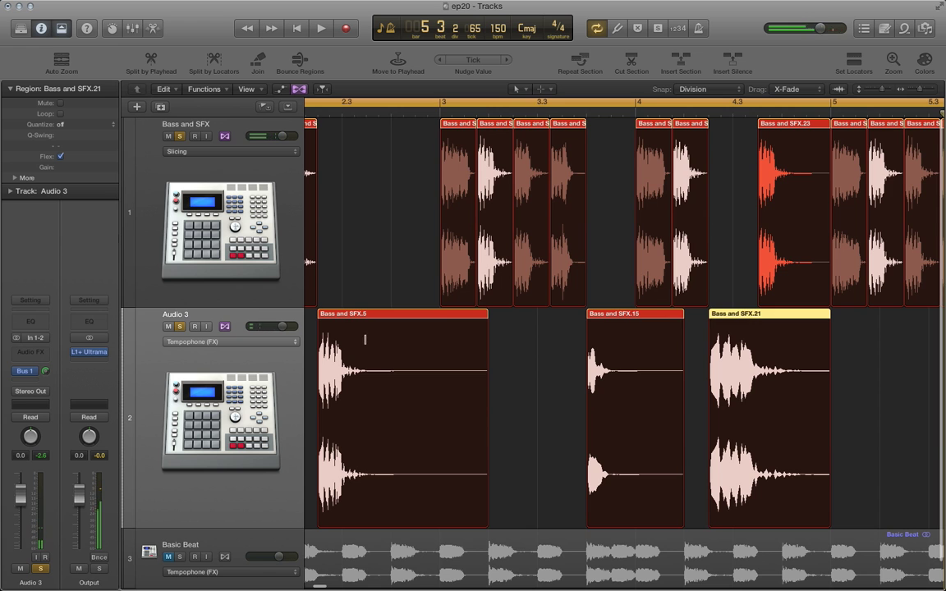
Step: Drag flex markers right in Bass and SFX.5 and SFX.15, then play and stop
{"action": "left_click_drag", "start_coordinate": [362, 339], "coordinate": [440, 338]}
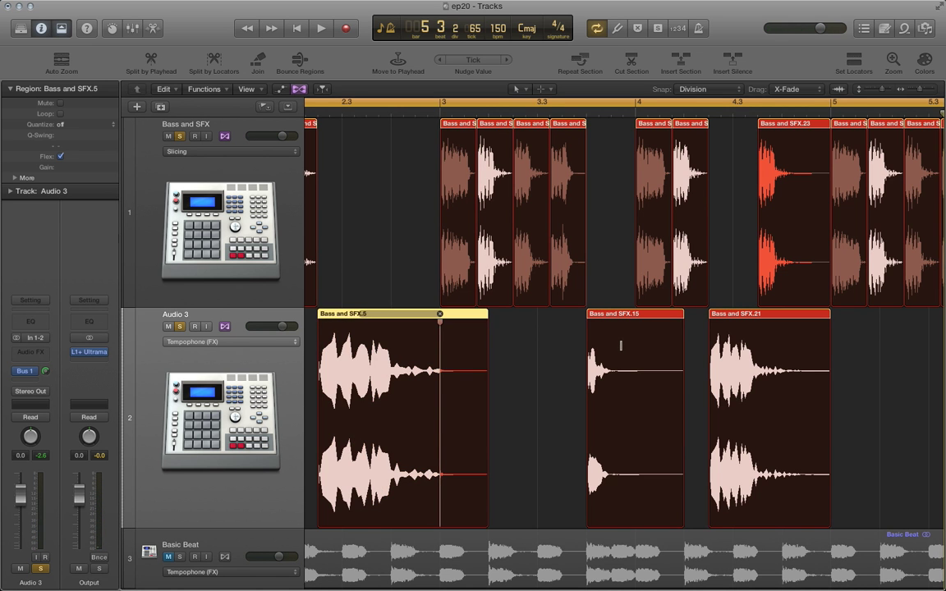
{"action": "left_click_drag", "start_coordinate": [620, 345], "coordinate": [675, 346]}
{"action": "key", "text": "space"}
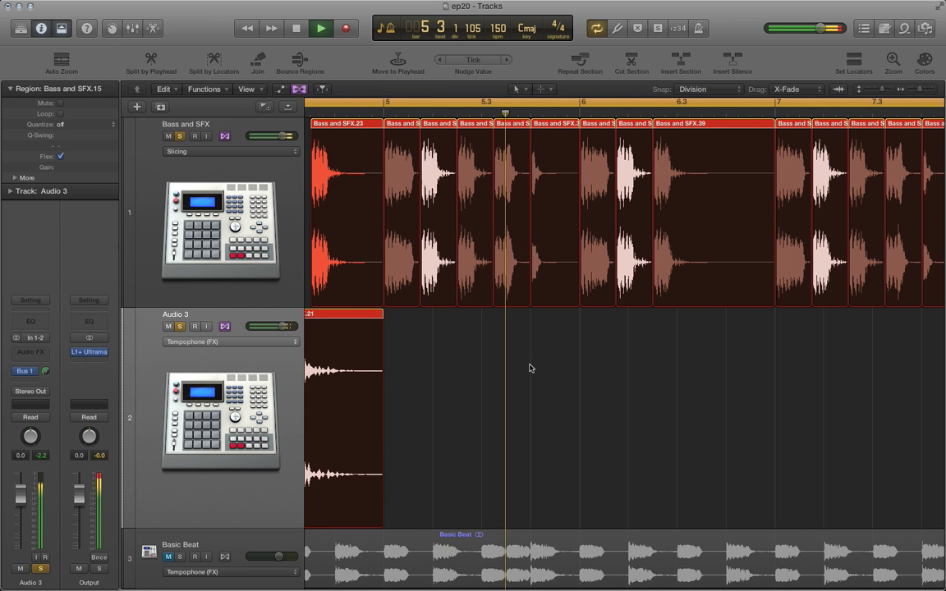
{"action": "key", "text": "space"}
Step: Return the playhead to the project start with Return
{"action": "scroll", "coordinate": [529, 368], "scroll_direction": "left", "scroll_amount": 5}
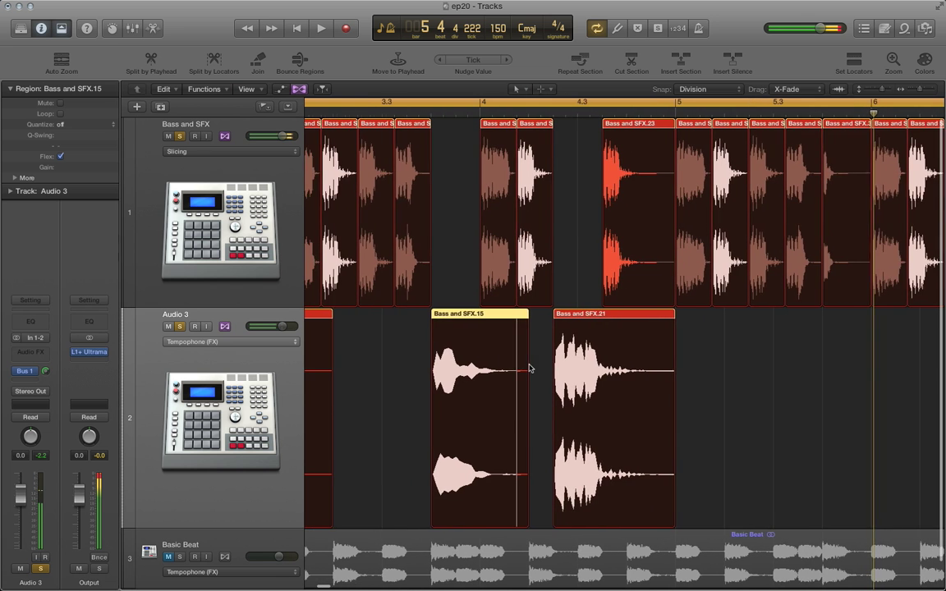
{"action": "scroll", "coordinate": [529, 368], "scroll_direction": "left", "scroll_amount": 5}
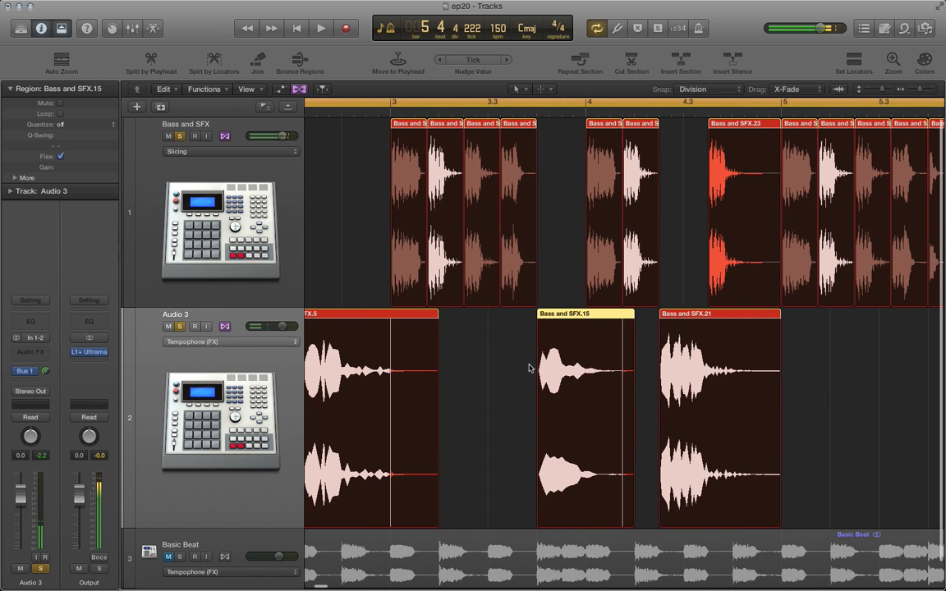
{"action": "key", "text": "Return"}
{"action": "scroll", "coordinate": [530, 368], "scroll_direction": "left", "scroll_amount": 8}
{"action": "scroll", "coordinate": [446, 375], "scroll_direction": "left", "scroll_amount": 3}
{"action": "scroll", "coordinate": [446, 375], "scroll_direction": "right", "scroll_amount": 5}
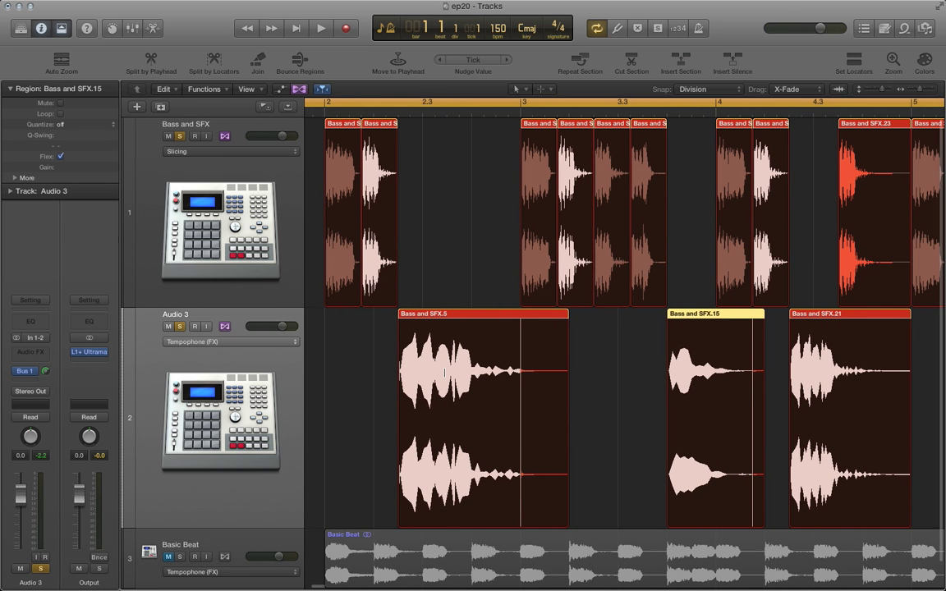
Step: Leave Bass and SFX unmuted, hide the flex display with Cmd-F, and compact the tracks
{"action": "left_click", "coordinate": [168, 136]}
{"action": "key", "text": "ctrl+m"}
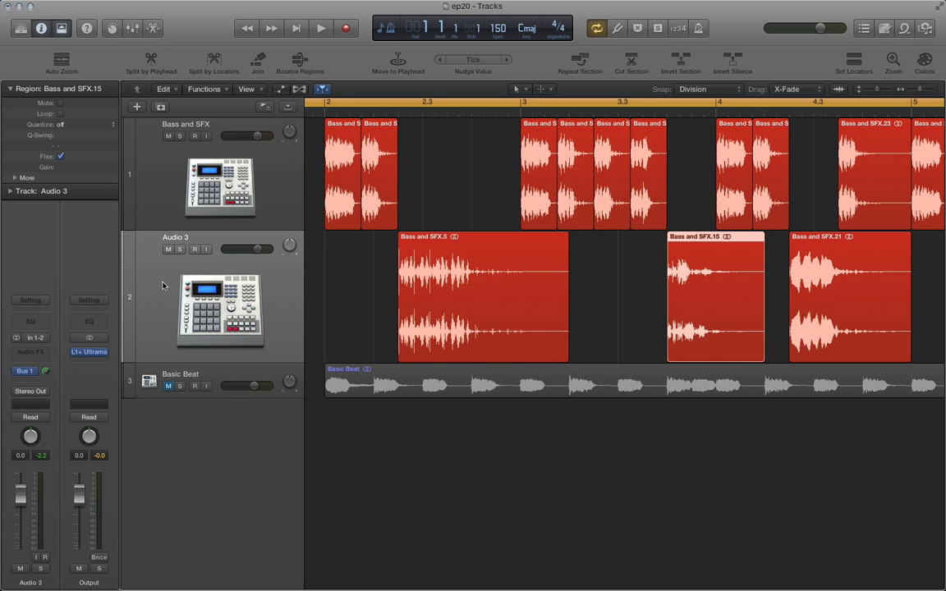
{"action": "key", "text": "super+f"}
{"action": "left_click_drag", "start_coordinate": [129, 227], "coordinate": [129, 144]}
Step: Unmute Basic Beat, make track rows taller, and play the stretched regions with the beat
{"action": "left_click", "coordinate": [167, 184]}
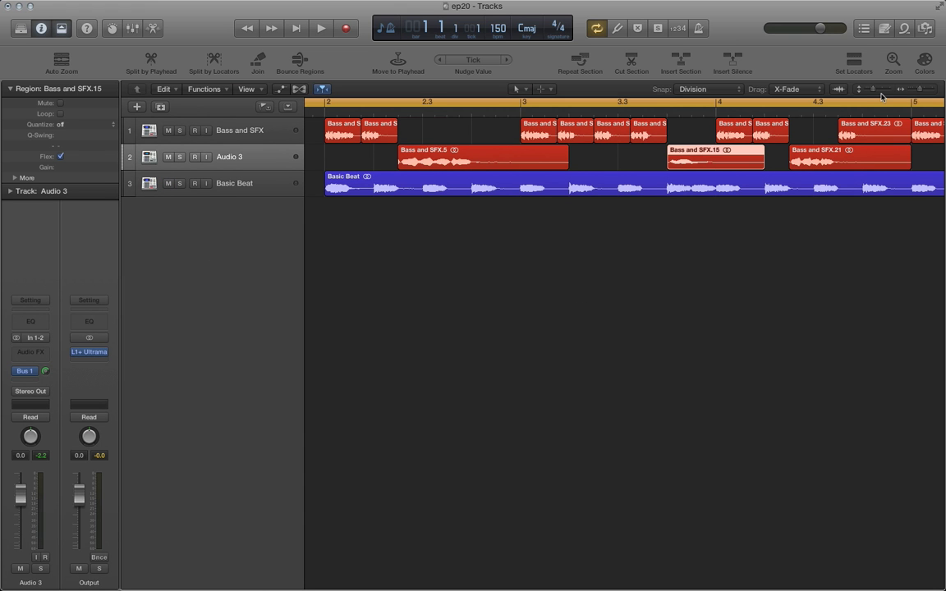
{"action": "left_click_drag", "start_coordinate": [881, 97], "coordinate": [913, 96]}
{"action": "key", "text": "space"}
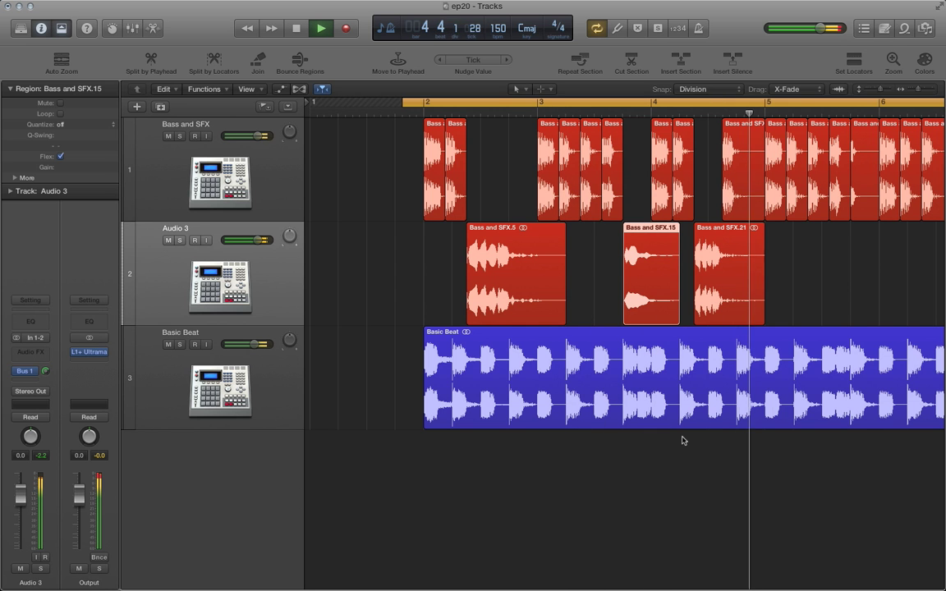
{"action": "key", "text": "space"}
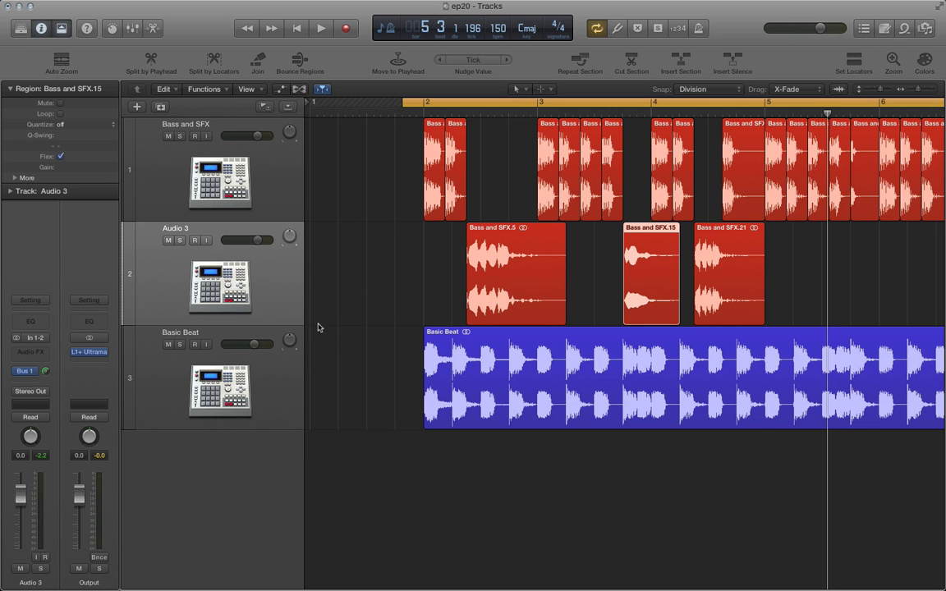
{"action": "left_click", "coordinate": [213, 375]}
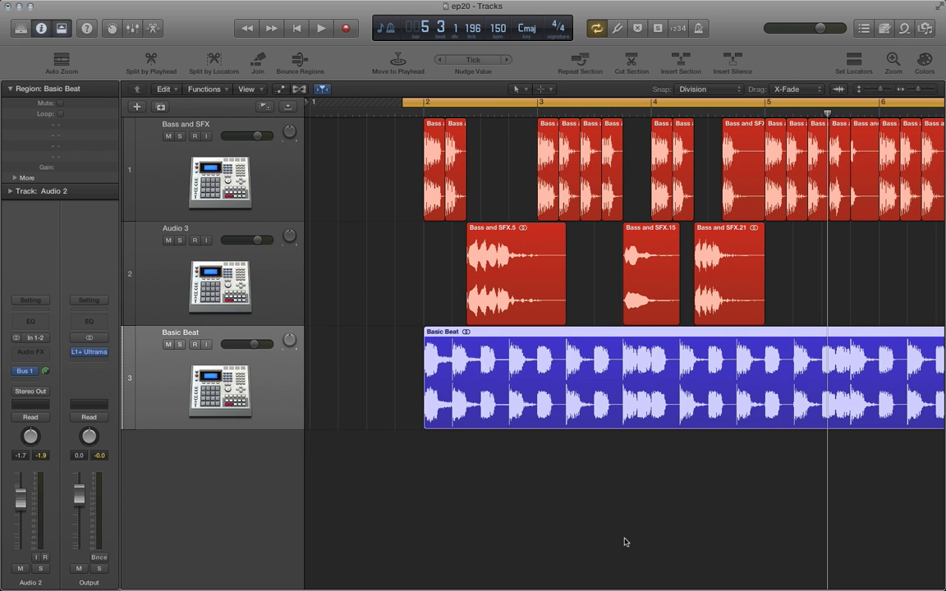